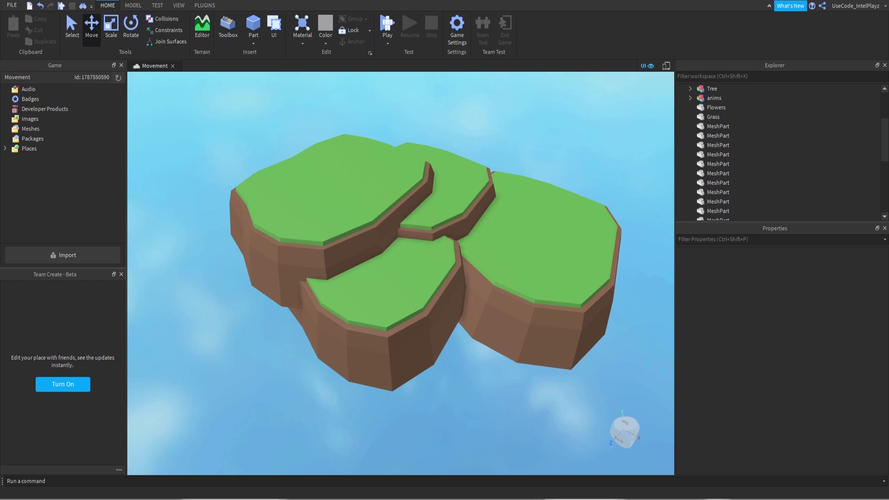
- Examine the floating island's grass-topped platforms from several angles
right_click_drag(412, 281, 412, 281)
key("s")
key("w")
key("d")
key("s")
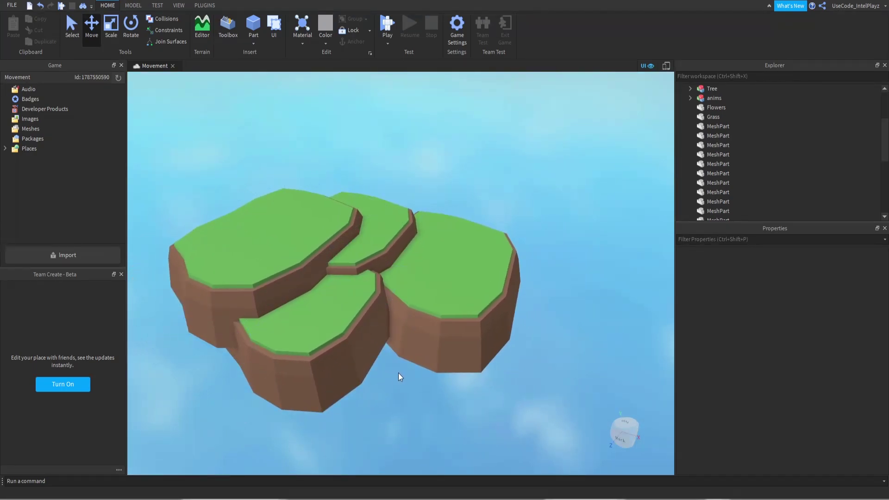
key("a")
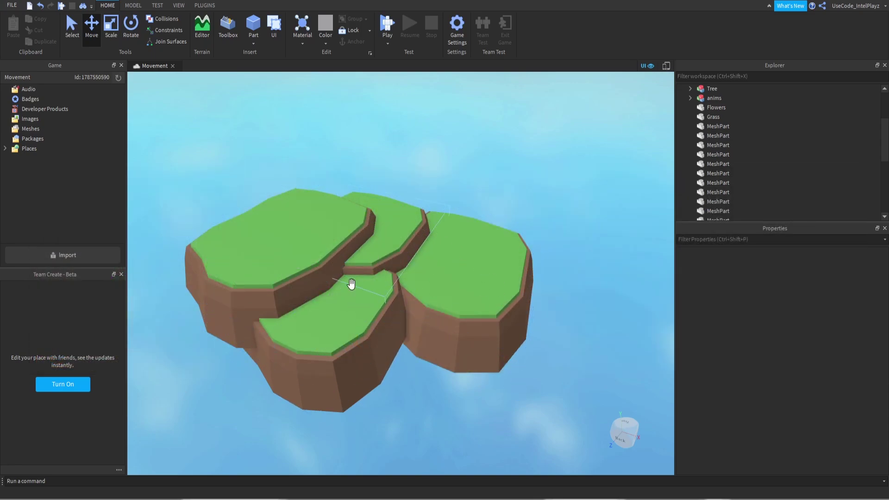
right_click_drag(351, 289, 366, 295)
scroll(372, 289, "down", 2)
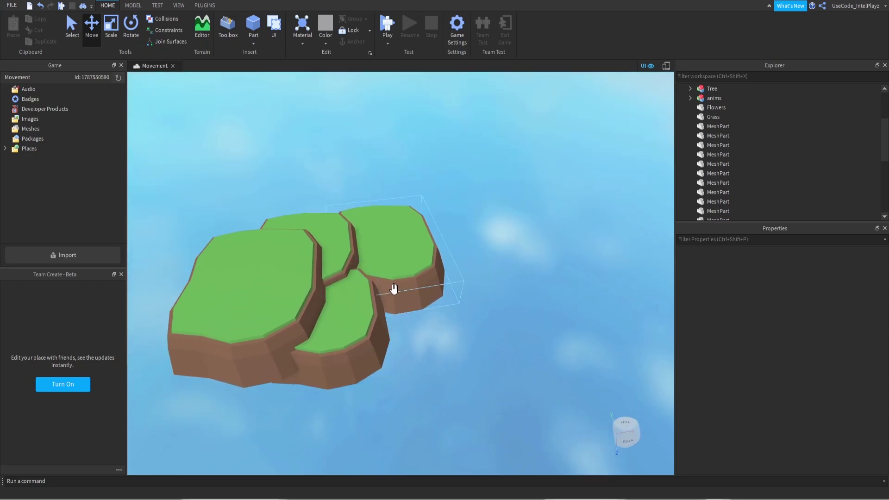
key("w")
right_click_drag(394, 290, 394, 289)
key("d")
scroll(393, 288, "down", 5)
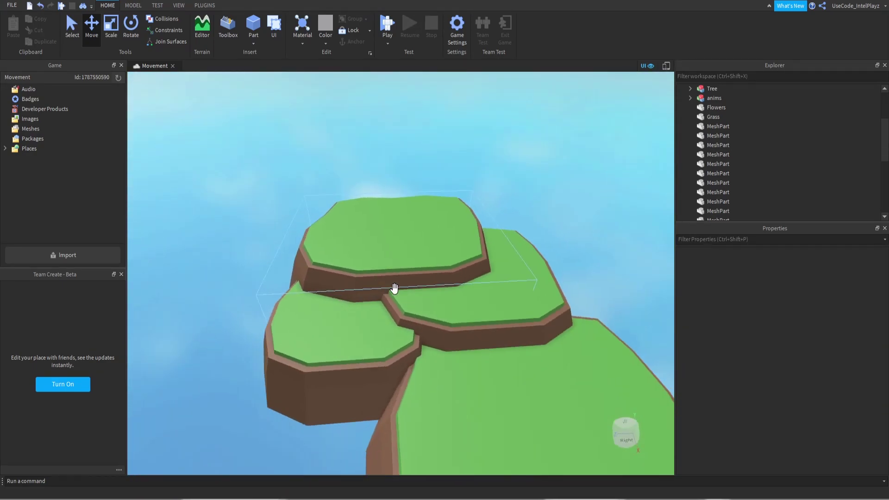
- Select the rear platform's grass top and rock base together and enlarge them with the Scale tool
left_click(394, 288)
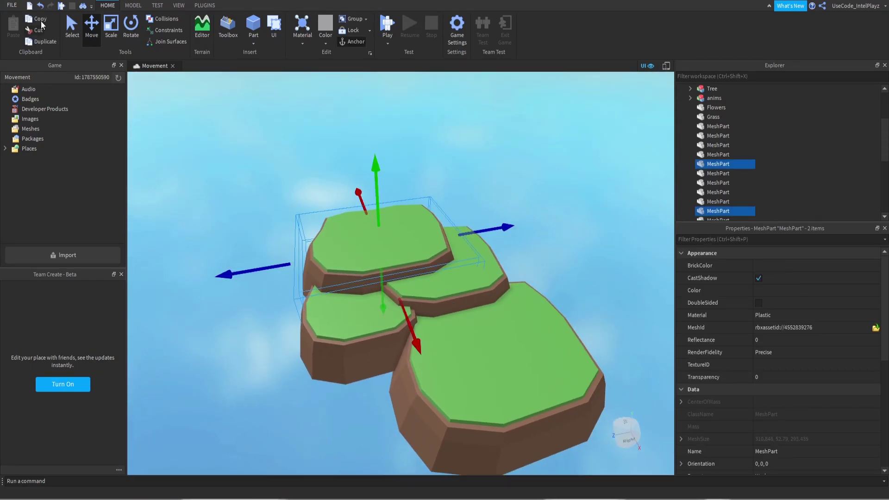
left_click(111, 27)
scroll(304, 190, "down", 4)
left_click_drag(278, 229, 133, 253)
key("ctrl+2")
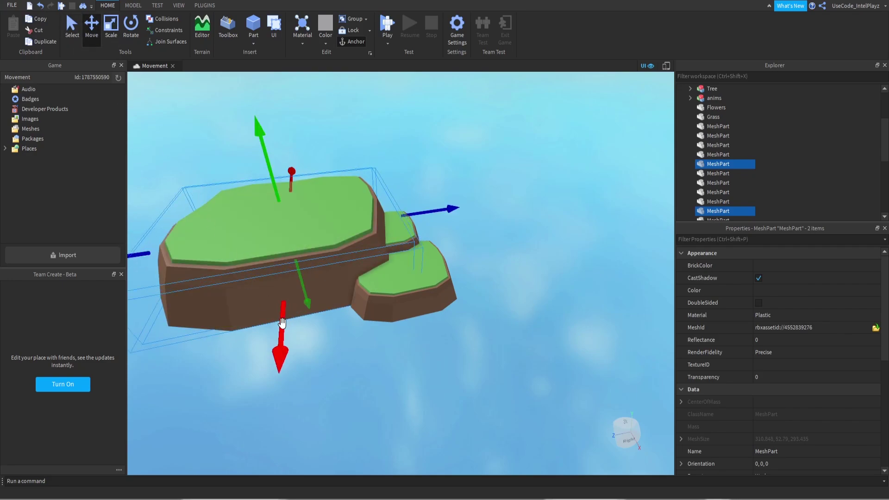
- Reposition the enlarged rear platform so it sits directly behind the three smaller platforms
left_click_drag(284, 323, 277, 282)
left_click_drag(273, 143, 284, 159)
left_click_drag(417, 203, 433, 201)
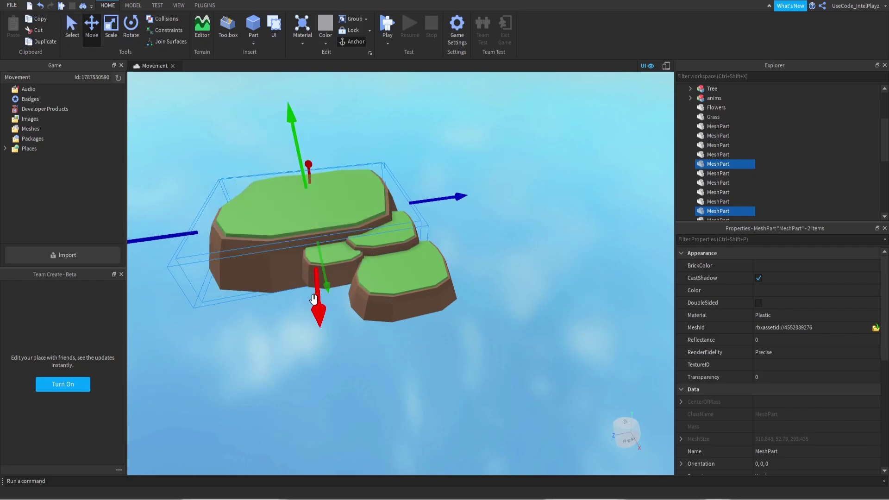
left_click_drag(314, 297, 313, 281)
left_click(402, 153)
- Duplicate the three smaller platforms with their rock bases and move the copies alongside the originals, in front of the large platform
right_click_drag(403, 185, 407, 193)
left_click(431, 241)
left_click(404, 267, "ctrl")
left_click(377, 211, "ctrl")
left_click(379, 225, "ctrl")
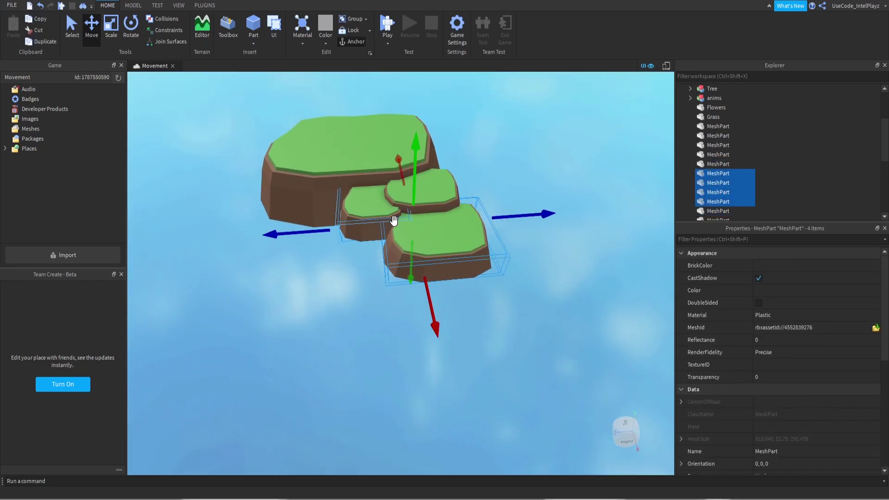
left_click(438, 190, "ctrl")
left_click(445, 208, "ctrl")
key("ctrl+d")
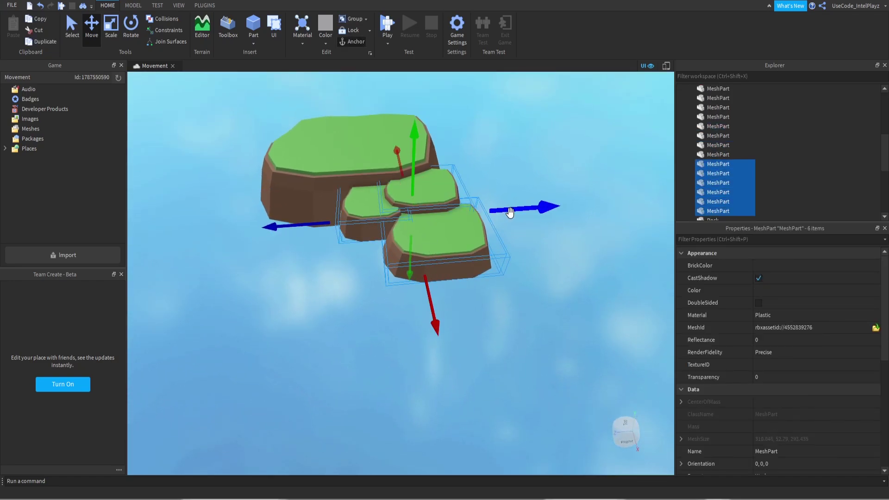
left_click_drag(510, 211, 347, 224)
left_click(371, 180)
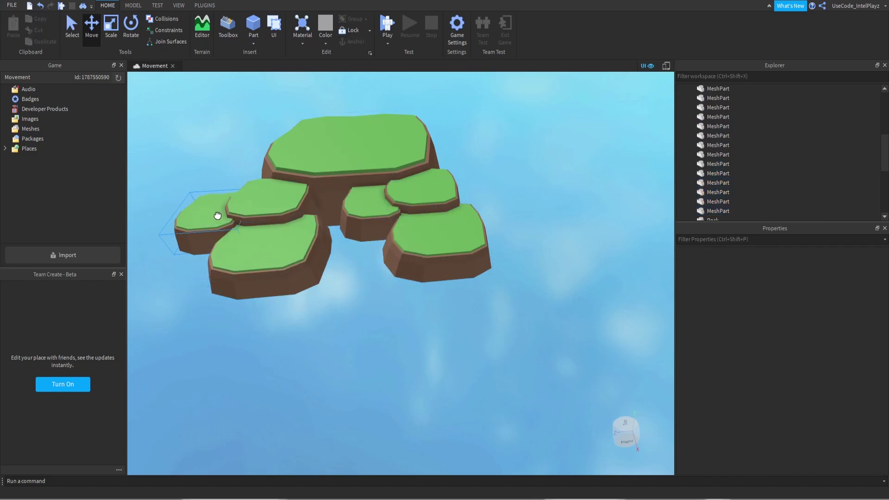
- Move the outermost small copied platform, grass and rock together, into the gap between the two platform groups
left_click(217, 216)
left_click(204, 236, "ctrl")
left_click_drag(287, 217, 390, 217)
left_click_drag(328, 254, 326, 275)
left_click_drag(327, 203, 301, 196)
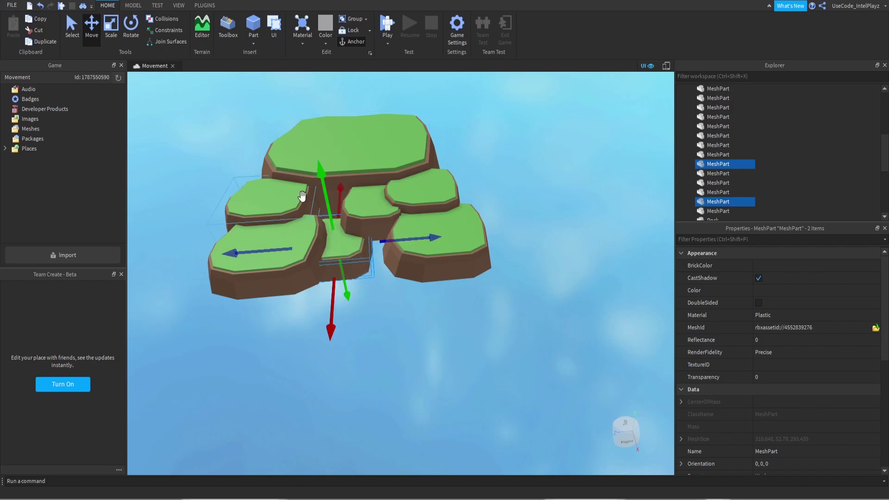
- Enlarge the gap-filling platform with the Scale tool and shift it so it joins the platforms on both sides
left_click(115, 25)
left_click_drag(390, 239, 472, 234)
left_click(92, 28)
left_click_drag(276, 250, 240, 249)
left_click_drag(334, 184, 336, 191)
left_click(403, 164)
- Inspect the joined platforms and the stepped edges between them up close
left_click(337, 293)
left_click(338, 293, "shift")
left_click(496, 168)
scroll(415, 177, "up", 10)
scroll(415, 177, "down", 8)
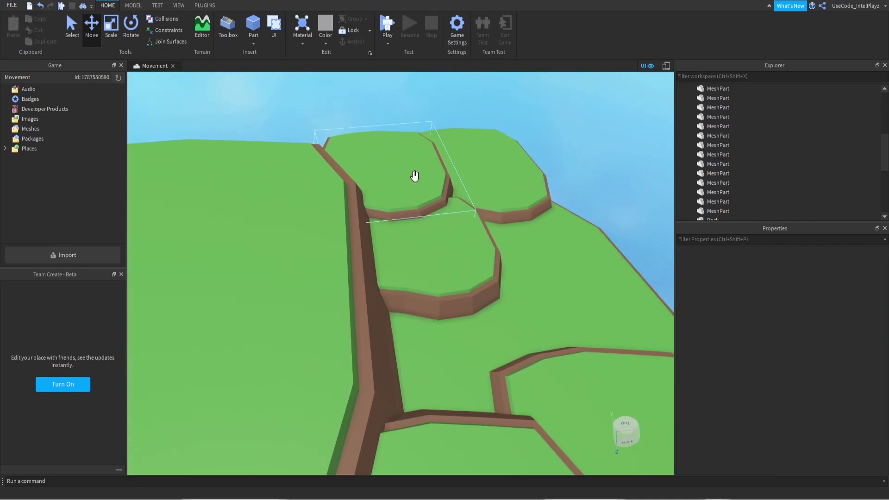
scroll(415, 176, "up", 8)
scroll(414, 177, "down", 10)
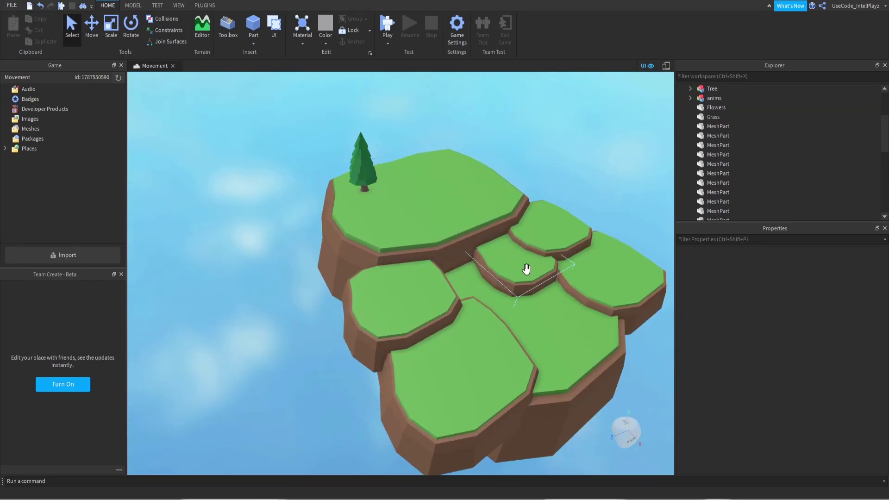
- Duplicate the pine tree and place the copy on the small outer platform on the opposite side of the island
left_click(366, 172)
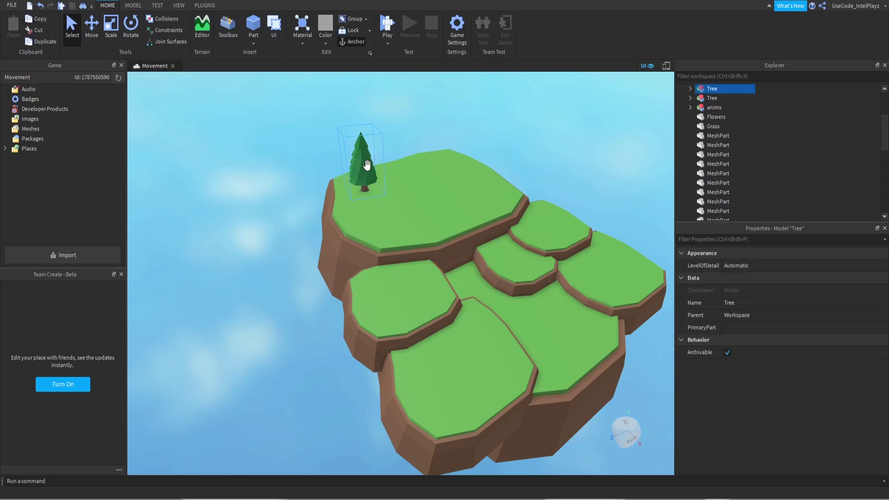
left_click_drag(367, 165, 425, 185)
right_click_drag(407, 178, 424, 185)
left_click_drag(424, 185, 438, 190)
right_click_drag(424, 184, 439, 190)
left_click_drag(438, 191, 440, 192)
left_click(500, 177)
- Reposition the grass tuft on the platform below the first tree, duplicate it five times and spread the copies out
right_click_drag(511, 193, 510, 194)
key("w")
key("s")
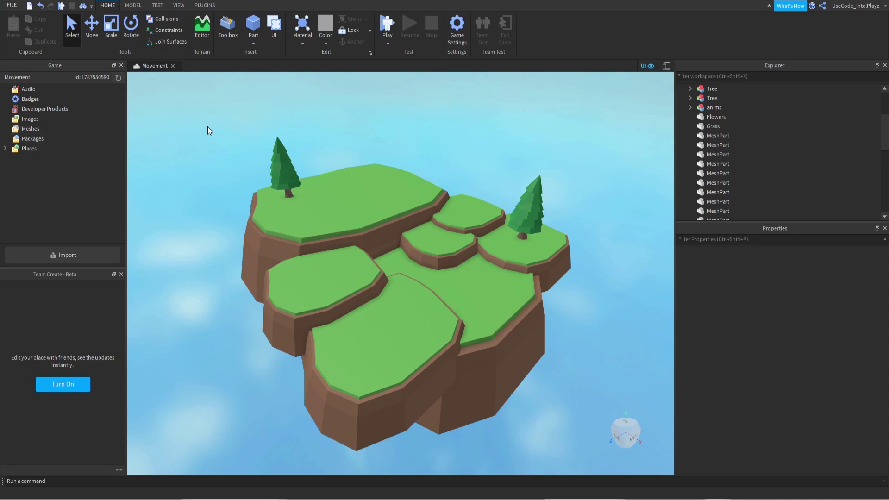
right_click_drag(403, 254, 404, 254)
scroll(403, 254, "up", 10)
scroll(404, 254, "down", 10)
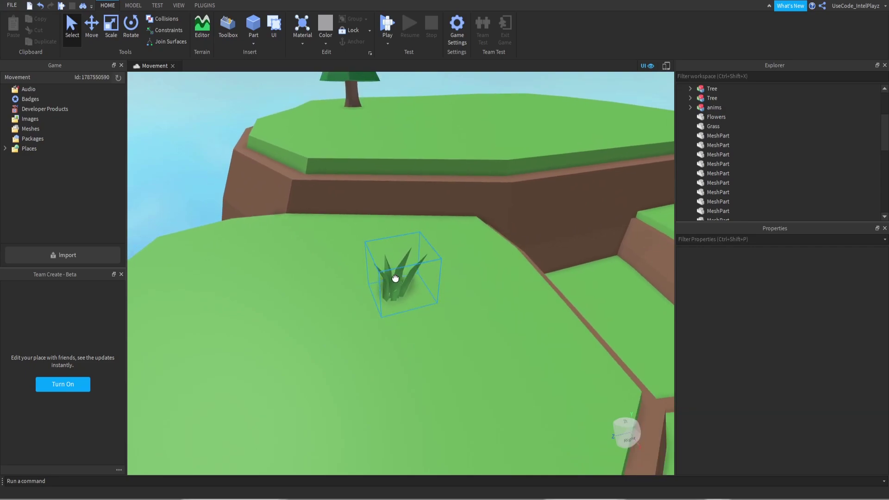
left_click_drag(394, 278, 309, 277)
key("ctrl+d")
key("ctrl+d")
key("ctrl+d")
key("ctrl+d")
key("ctrl+d")
scroll(333, 356, "down", 10)
left_click(289, 234)
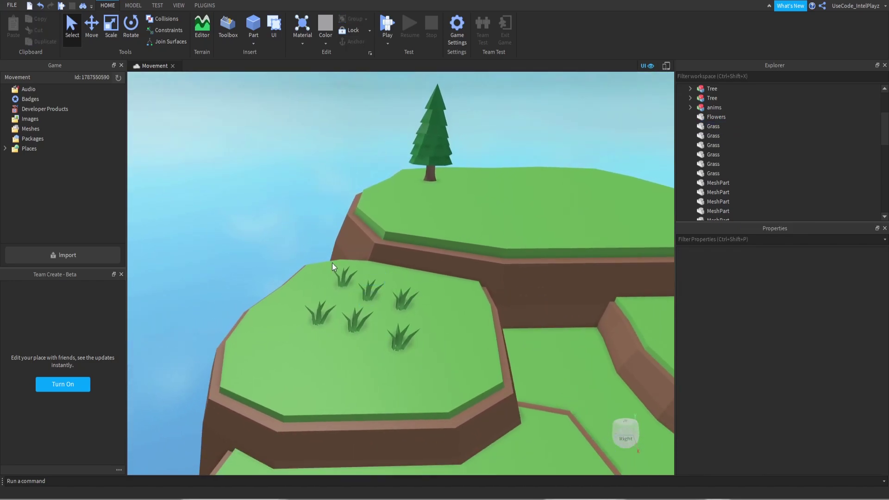
- Move the scattered grass tufts together into one dense clump with the Move tool
scroll(339, 279, "up", 5)
right_click_drag(339, 279, 342, 276)
scroll(342, 276, "down", 1)
left_click(354, 208)
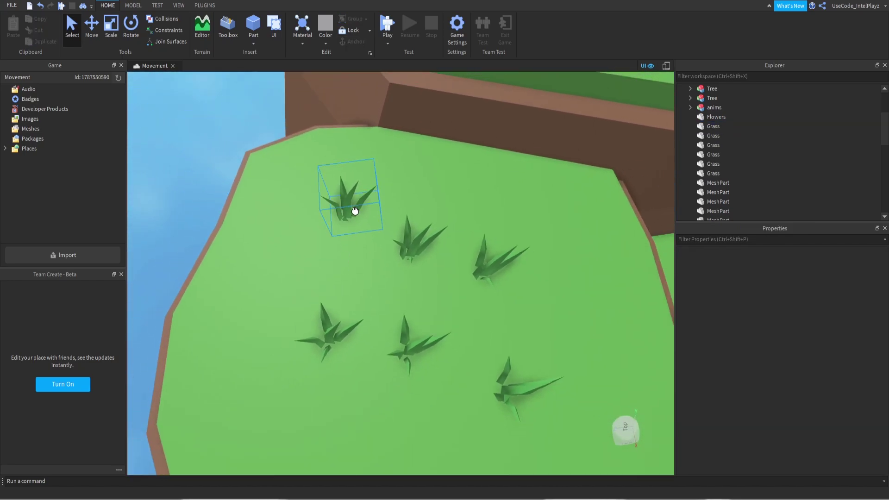
left_click(92, 34)
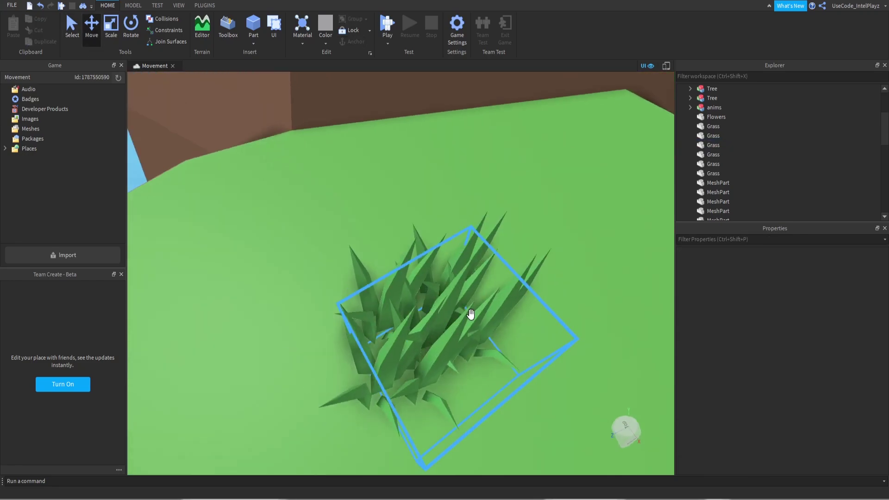
- Rotate individual grass tufts in the clump about the vertical axis, turning one to a -35 degree orientation
right_click_drag(470, 314, 470, 314)
key("a")
key("w")
scroll(470, 313, "down", 5)
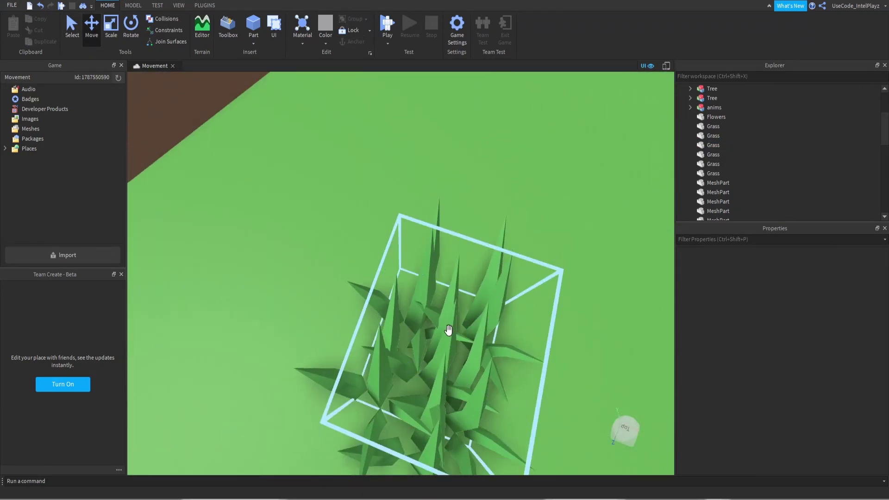
left_click(470, 313)
left_click(131, 26)
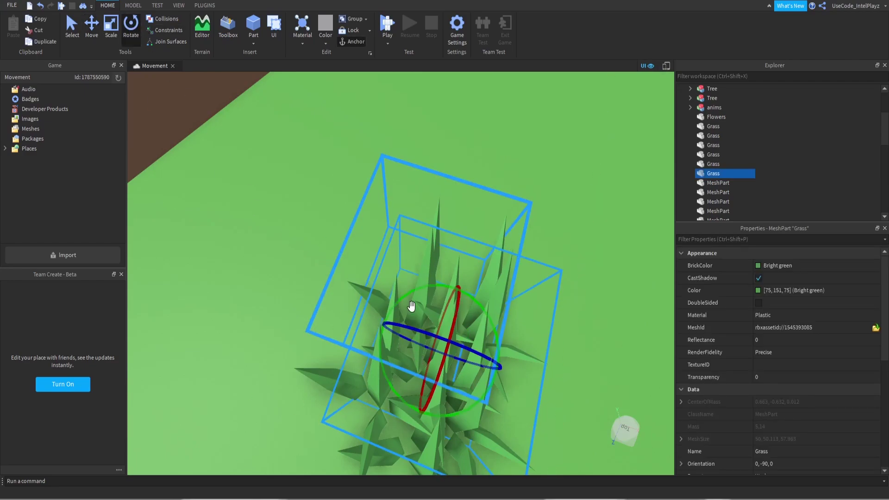
left_click(393, 309)
left_click_drag(393, 309, 357, 387)
scroll(357, 387, "down", 10)
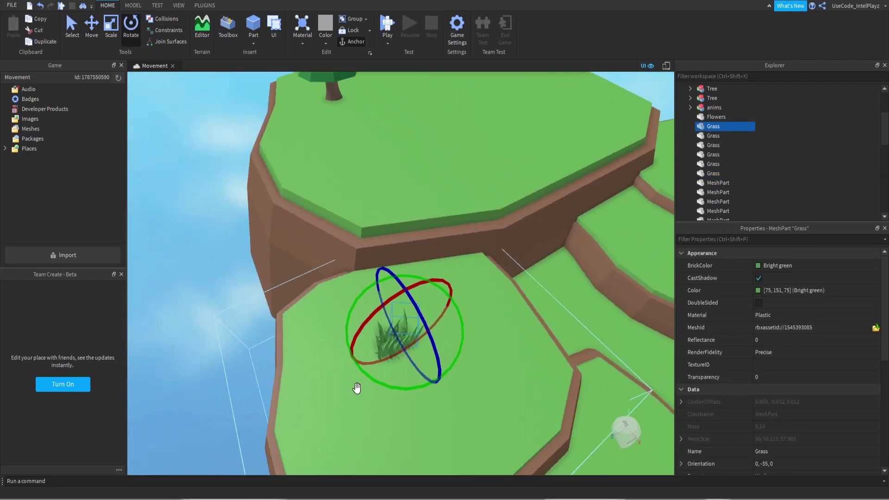
scroll(357, 388, "down", 2)
right_click_drag(357, 388, 235, 274)
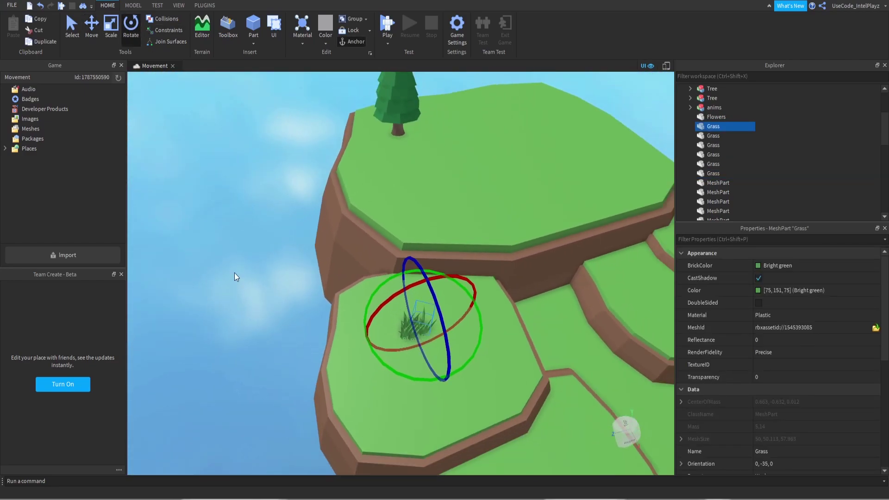
left_click(234, 281)
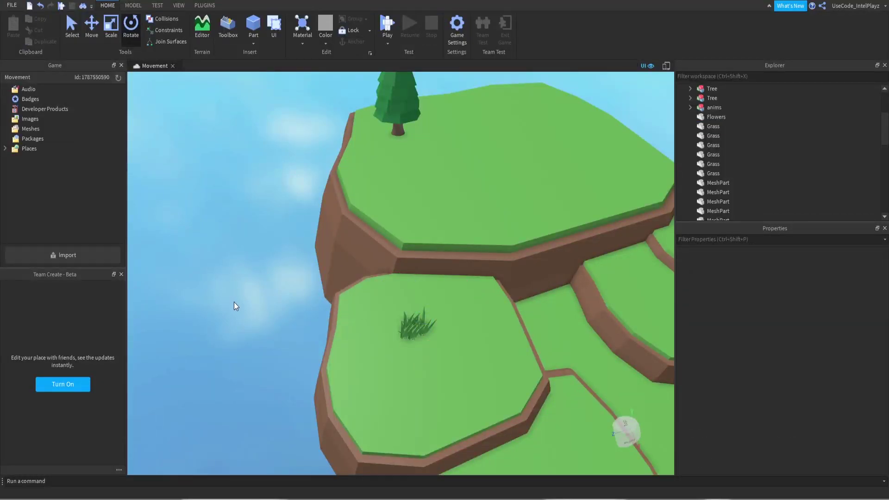
- Insert a block part near the middle platforms and scale it symmetrically in length and width into a wide flat slab
scroll(297, 260, "down", 5)
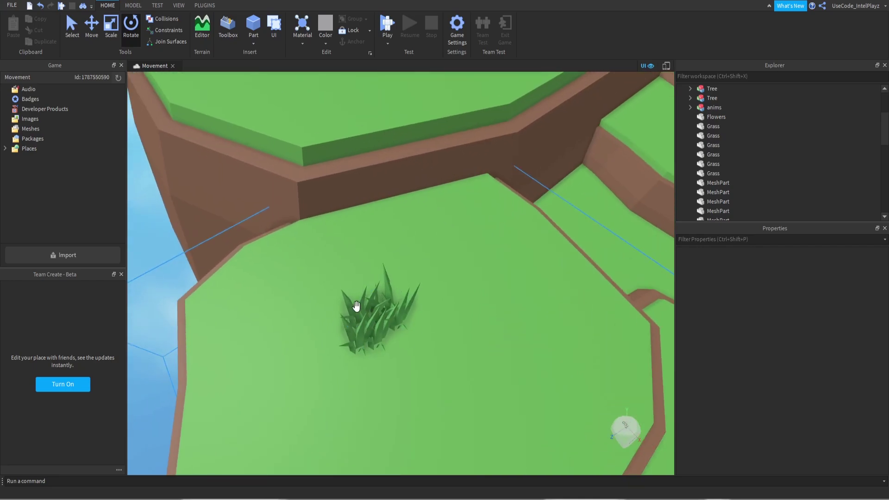
scroll(367, 321, "up", 2)
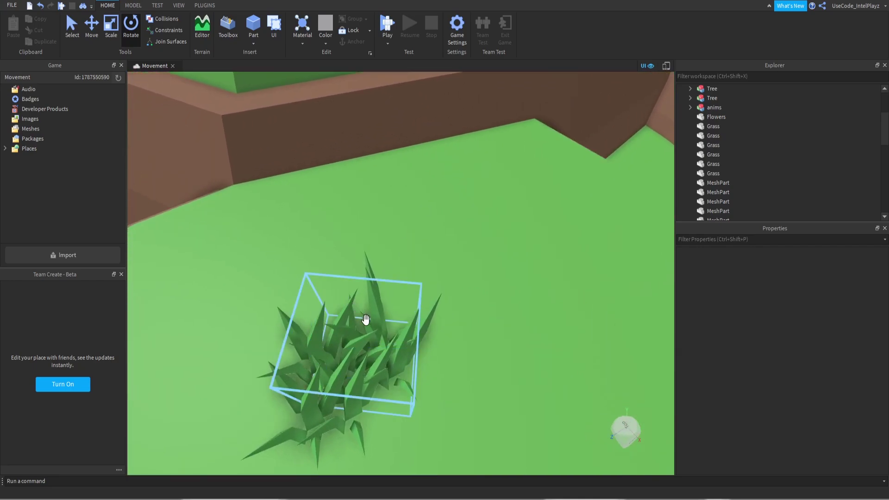
scroll(398, 312, "down", 6)
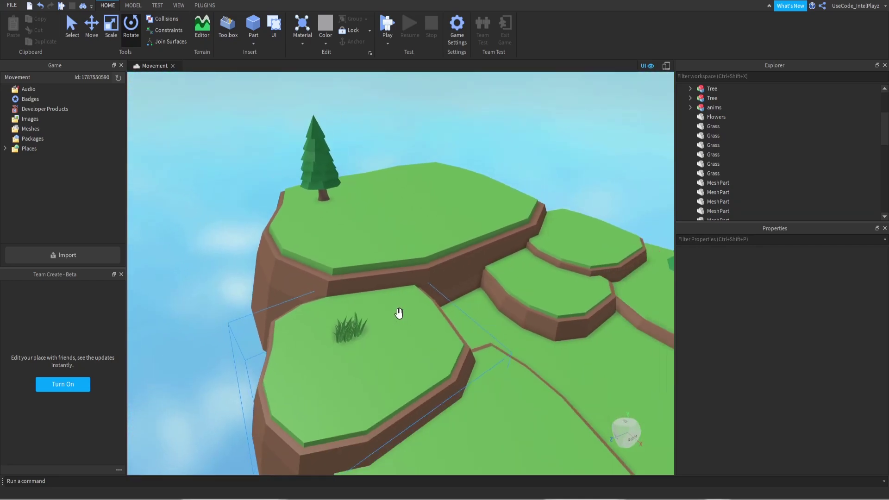
scroll(399, 313, "down", 1)
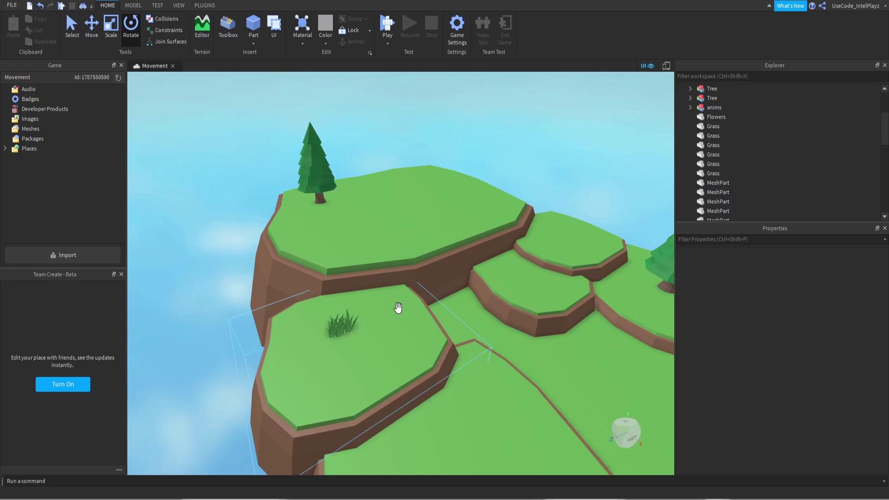
scroll(393, 241, "up", 6)
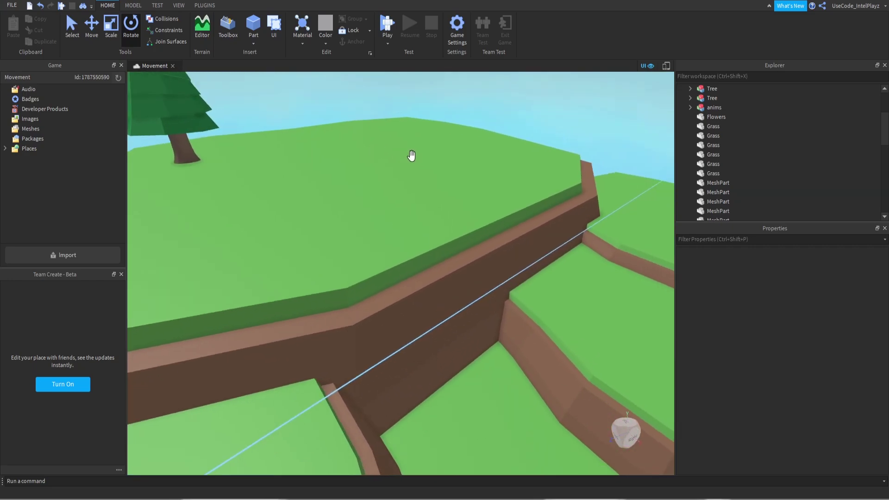
scroll(411, 155, "down", 5)
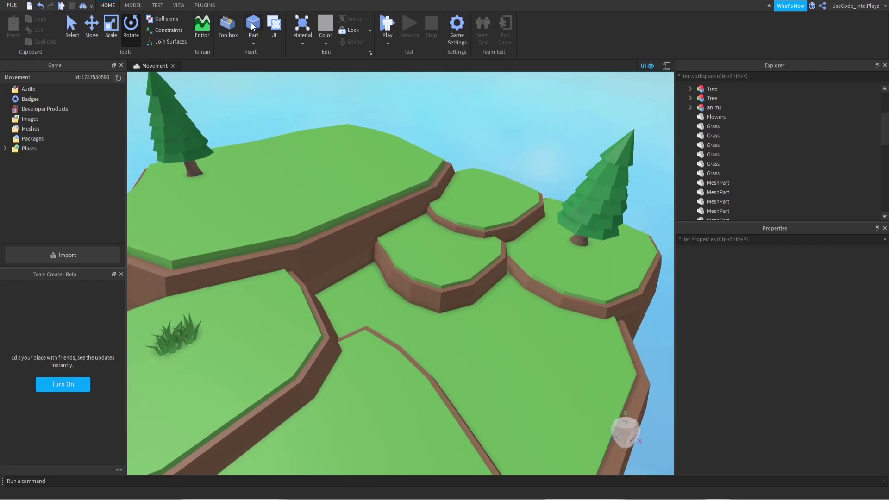
left_click(253, 26)
left_click(92, 26)
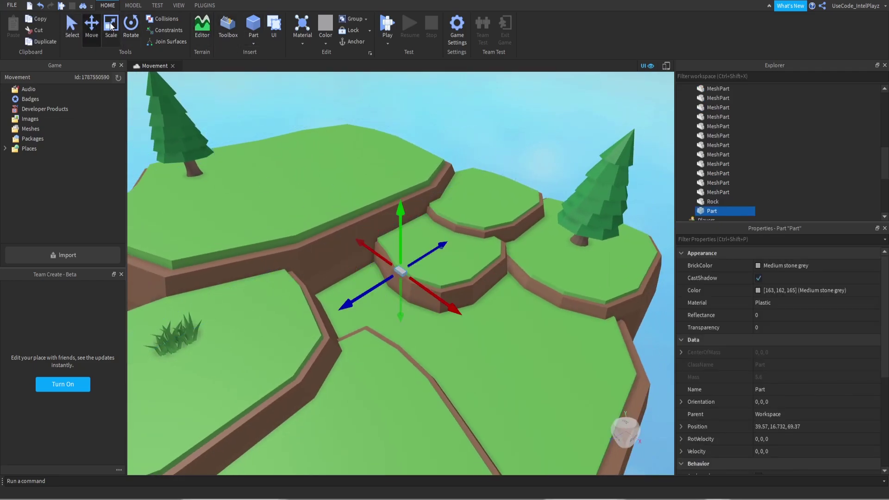
left_click(111, 25)
left_click_drag(375, 282, 349, 291, "ctrl")
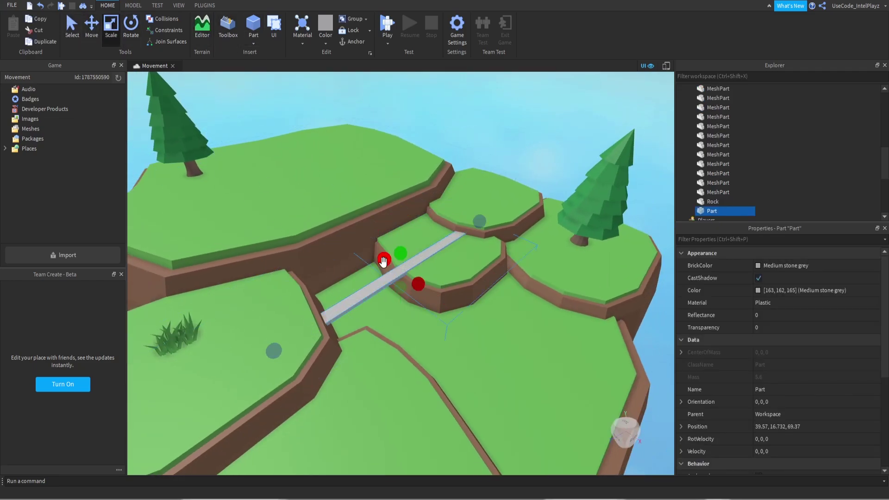
left_click_drag(383, 261, 309, 228, "ctrl")
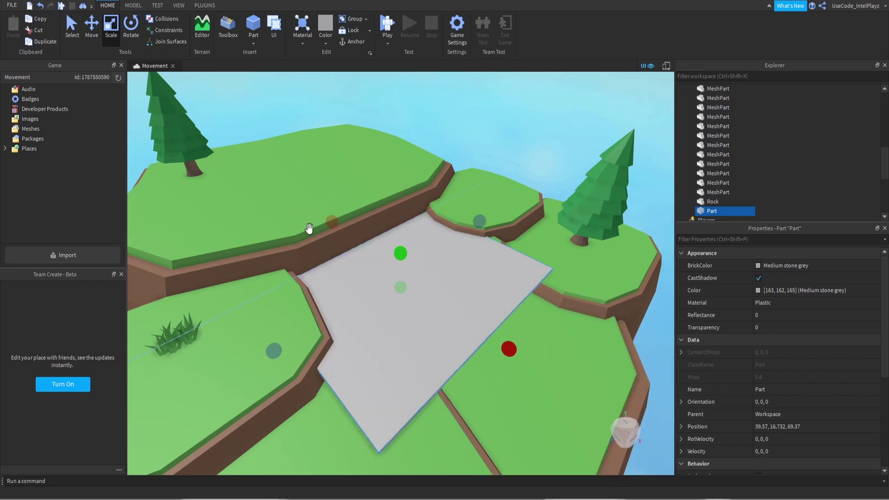
- Raise the grey slab and move it back into the large rear platform, to position -30.09, 24.482, 69.37
left_click(97, 35)
left_click_drag(397, 224, 399, 206)
scroll(398, 213, "down", 2)
left_click_drag(512, 324, 364, 232)
scroll(349, 202, "up", 5)
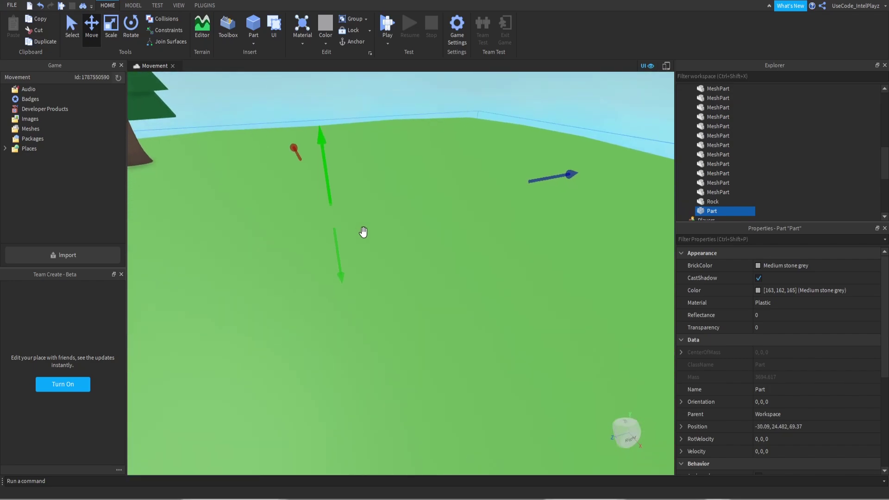
right_click_drag(363, 231, 363, 232)
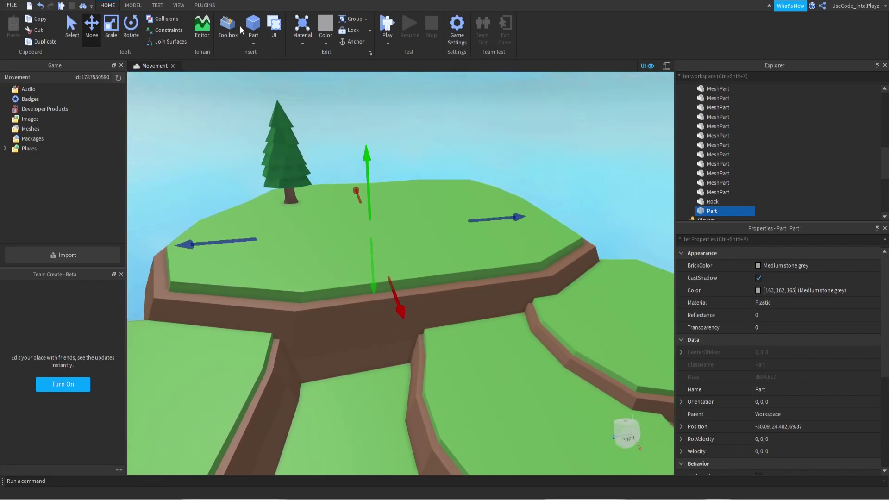
- Convert the grey slab on the rear platform into Grass terrain with the Part to Terrain plugin
left_click(204, 5)
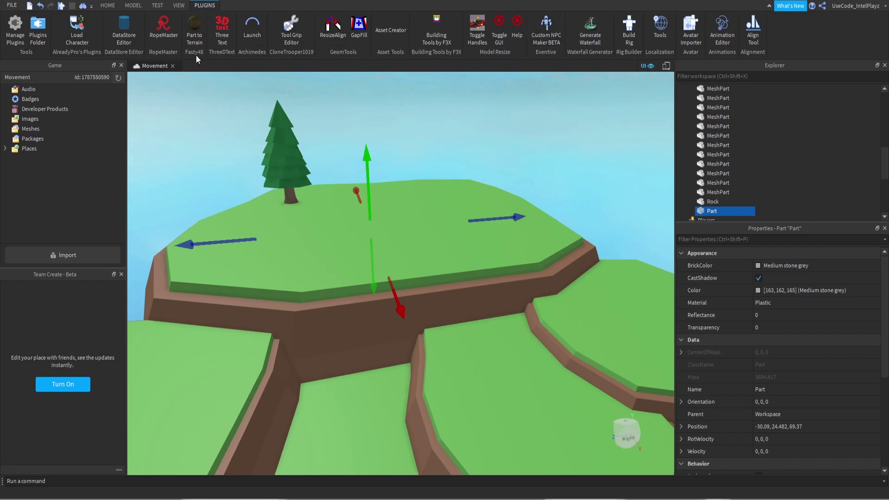
left_click(192, 21)
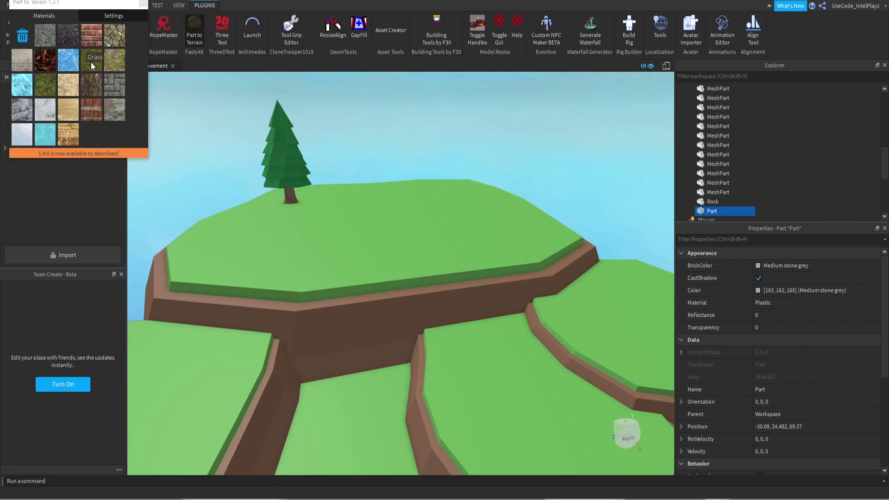
left_click(91, 62)
scroll(363, 202, "up", 5)
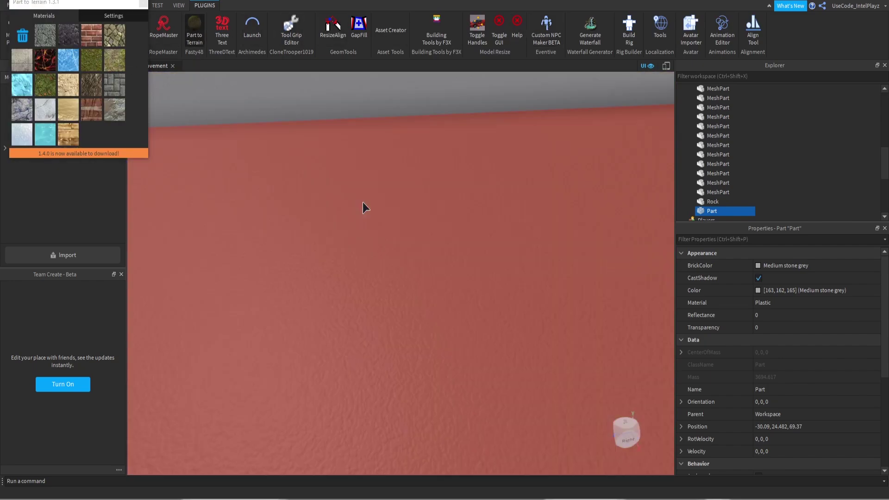
right_click_drag(363, 201, 364, 188)
left_click(365, 267)
left_click(196, 41)
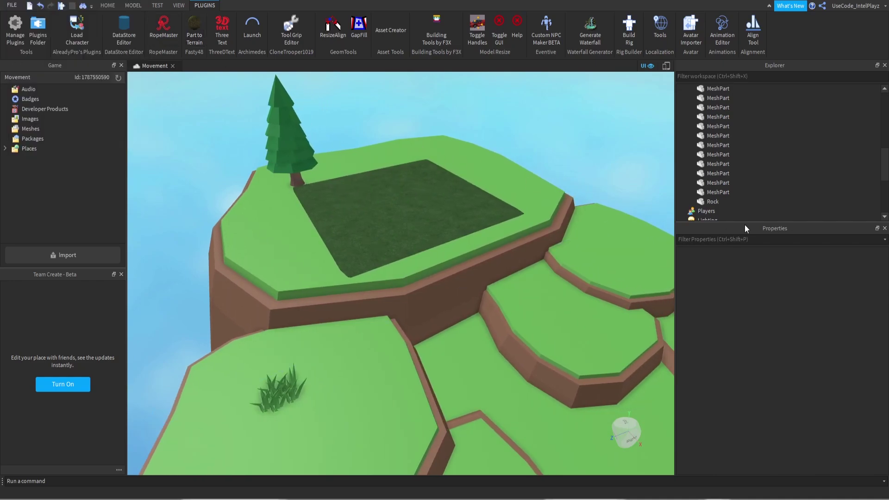
- Enable Decoration on the Terrain object so the grass patch grows blades
scroll(721, 170, "up", 10)
left_click(713, 108)
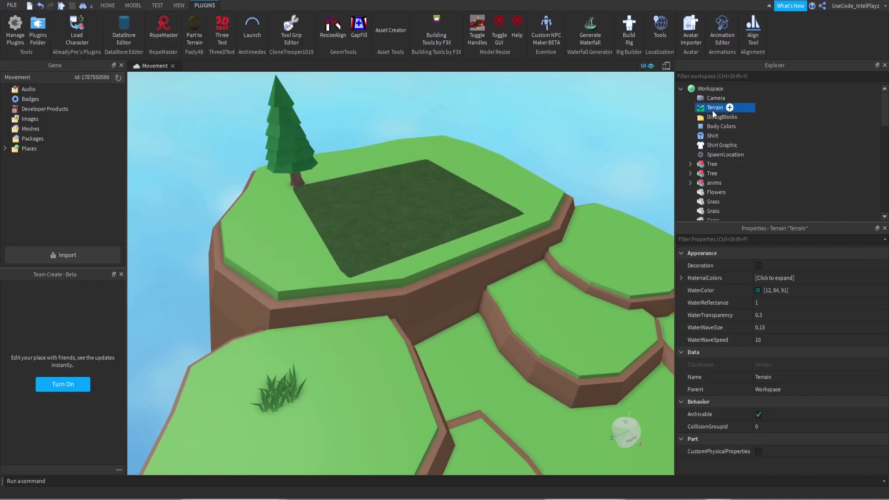
left_click(758, 265)
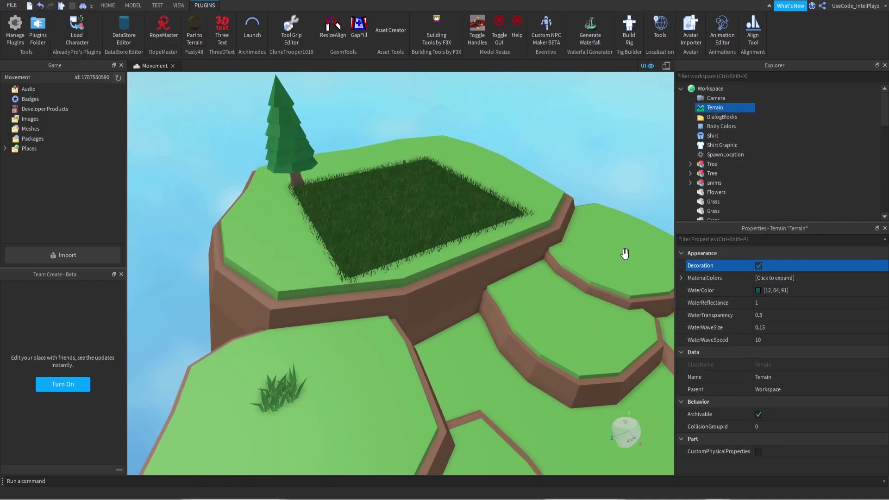
scroll(498, 227, "up", 10)
right_click_drag(498, 226, 498, 229)
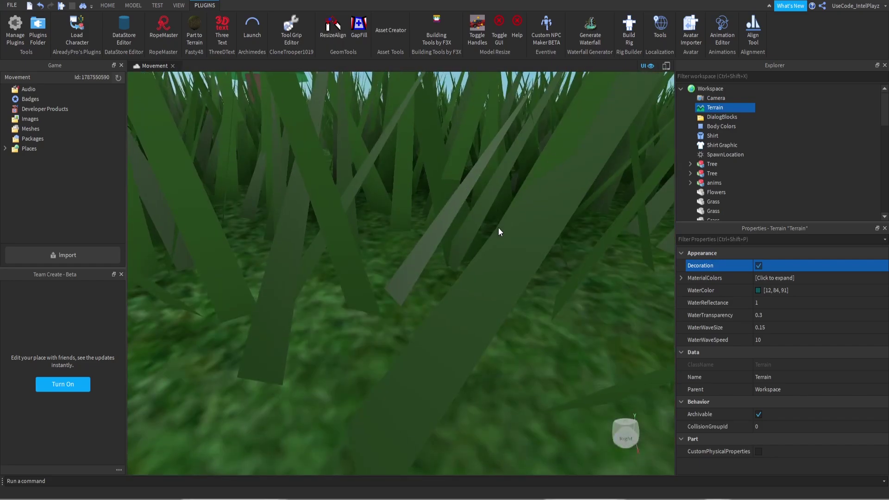
scroll(498, 229, "down", 5)
scroll(498, 229, "down", 4)
- Raise the rear platform's green top and brown base slightly so the flat terrain surface sinks below the platform
left_click(454, 341)
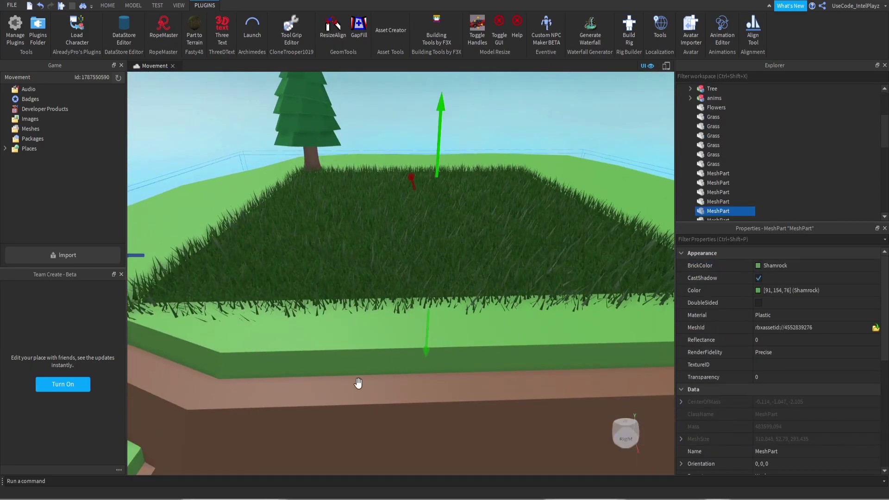
left_click(341, 396, "ctrl")
left_click_drag(436, 133, 437, 131)
left_click(505, 100)
scroll(502, 172, "up", 1)
scroll(502, 171, "up", 10)
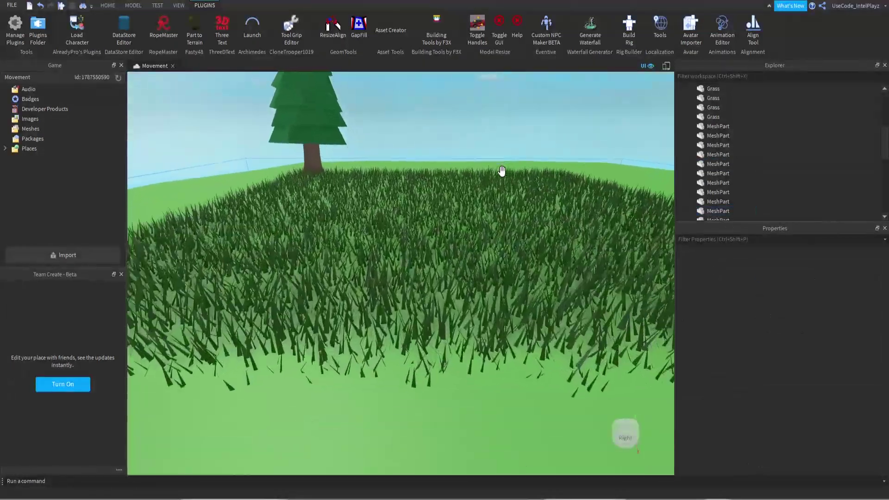
scroll(501, 172, "up", 2)
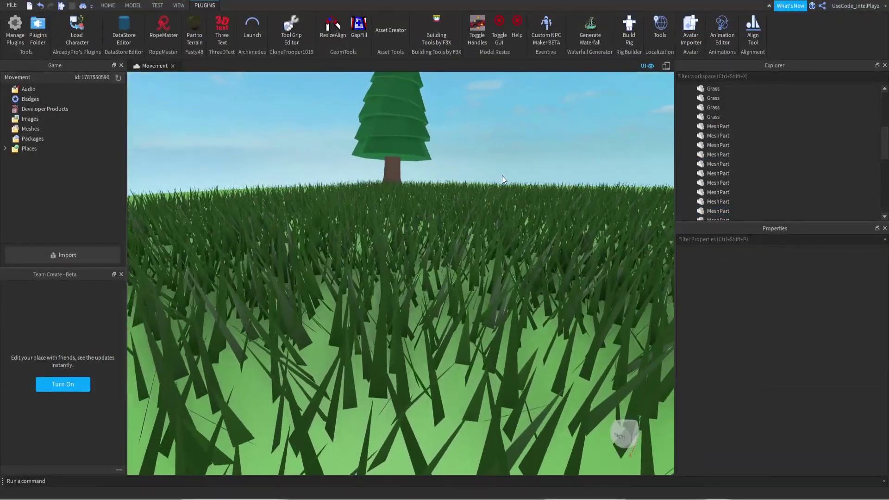
right_click_drag(486, 219, 482, 218)
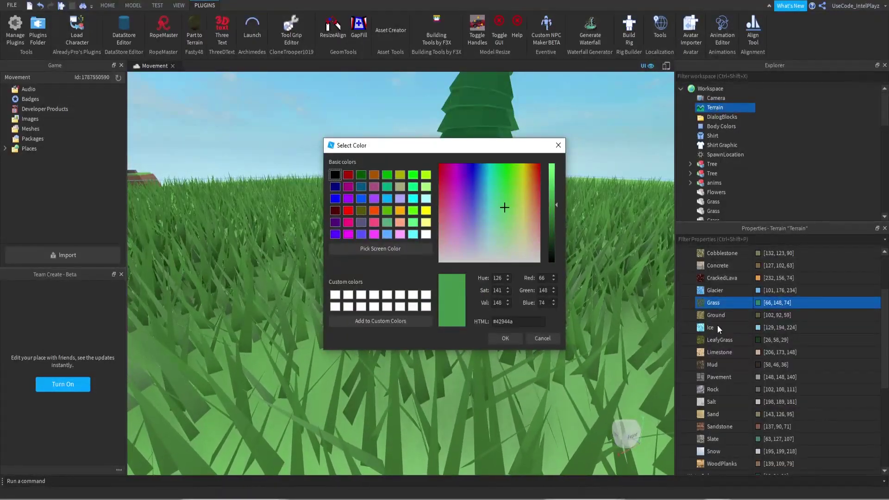
left_click(558, 145)
scroll(773, 317, "up", 2)
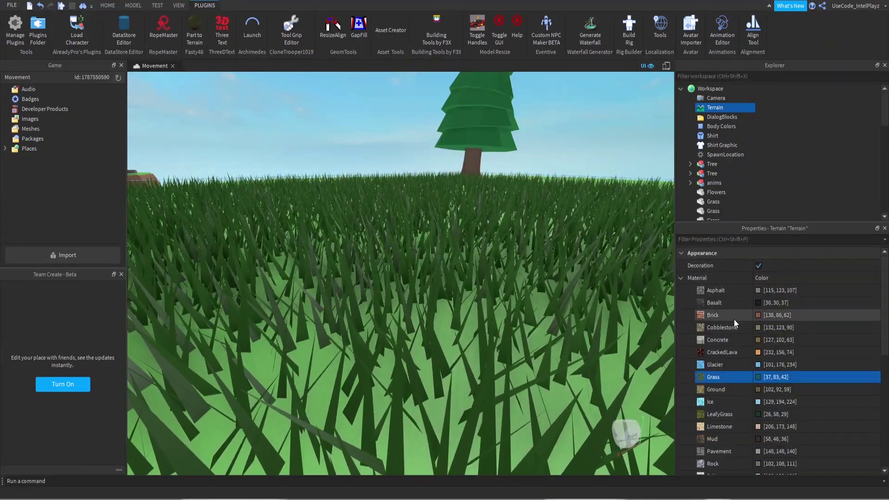
scroll(743, 373, "down", 5)
scroll(745, 376, "up", 5)
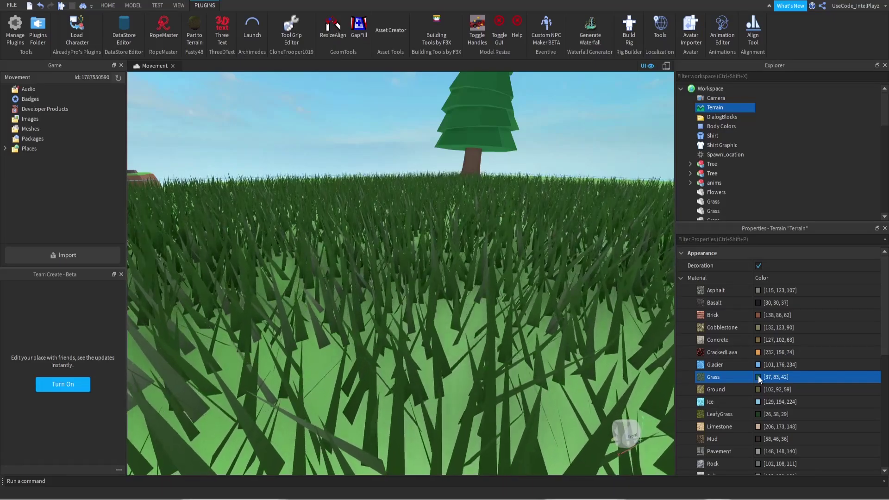
- Brighten the terrain's Grass material color to [91, 204, 102] to match the platform green
left_click(757, 375)
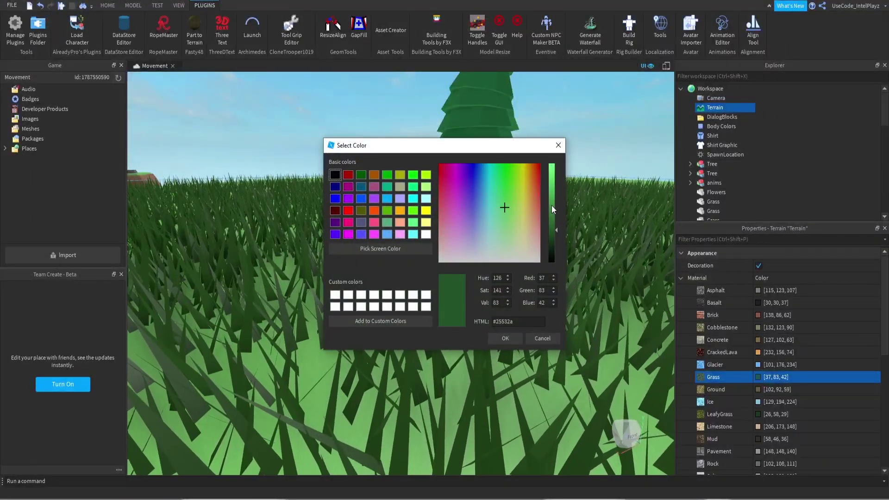
left_click_drag(551, 209, 548, 184)
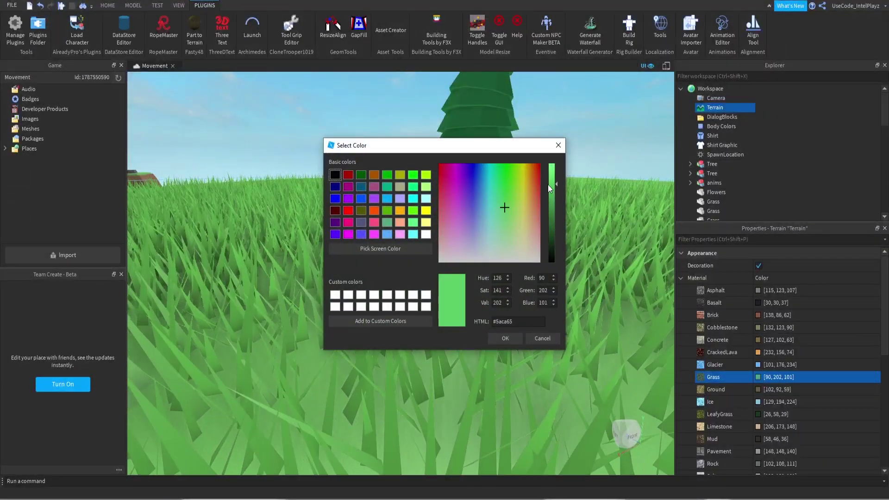
left_click(505, 337)
scroll(498, 323, "down", 10)
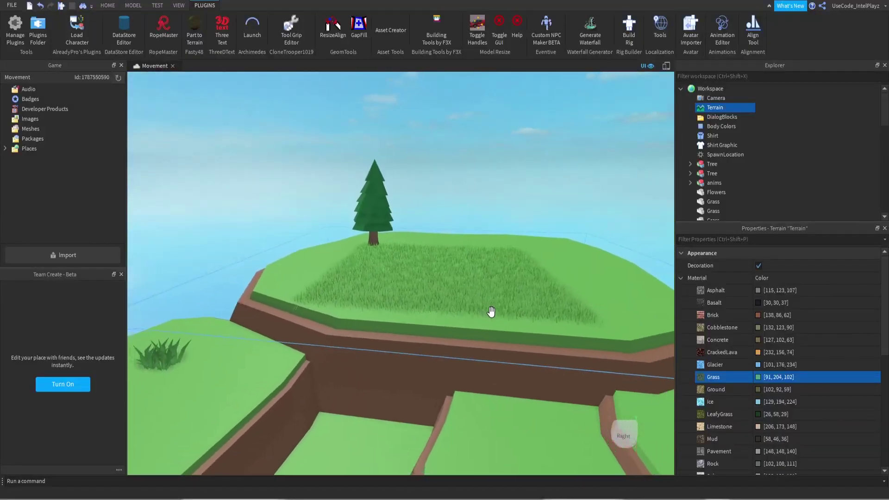
scroll(491, 312, "up", 10)
scroll(491, 312, "down", 2)
right_click_drag(491, 311, 491, 312)
scroll(491, 311, "up", 4)
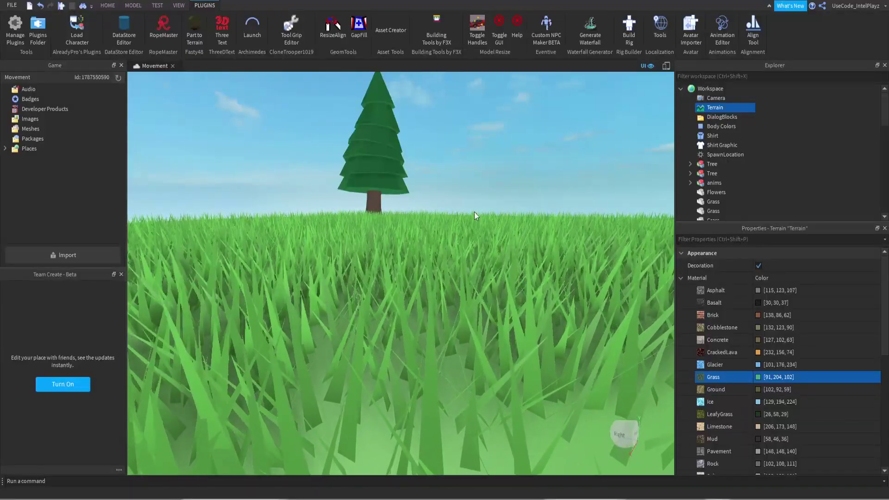
- Duplicate the tree on the rear platform and move the copy sideways along the blue axis
scroll(370, 227, "down", 10)
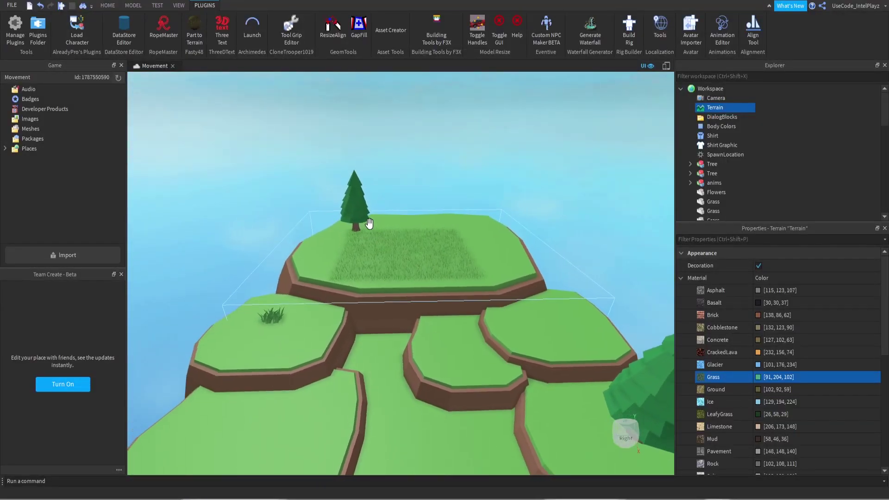
right_click_drag(370, 223, 370, 223)
left_click(330, 217)
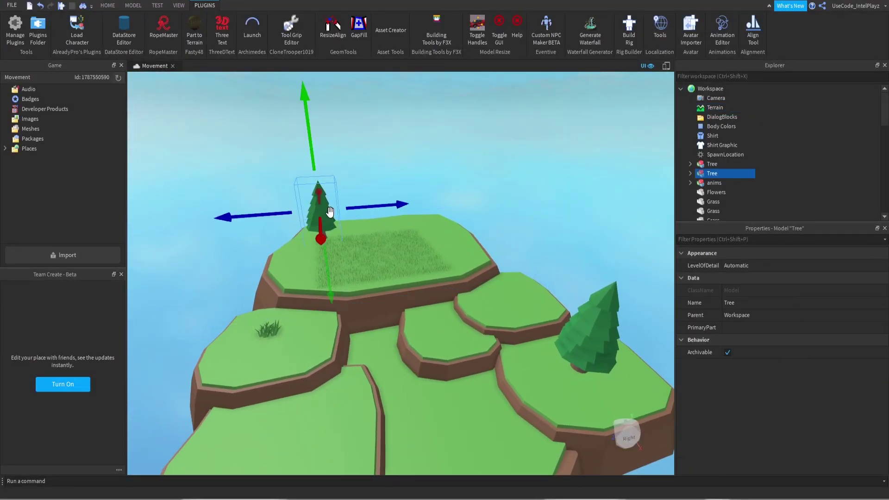
scroll(373, 201, "up", 6)
scroll(373, 200, "up", 4)
right_click_drag(373, 201, 373, 201)
scroll(373, 201, "down", 3)
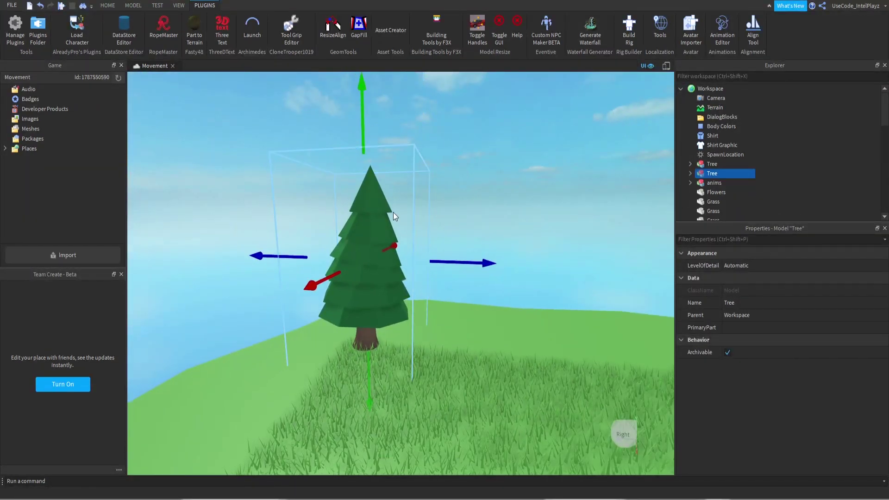
key("ctrl+d")
left_click_drag(448, 258, 537, 266)
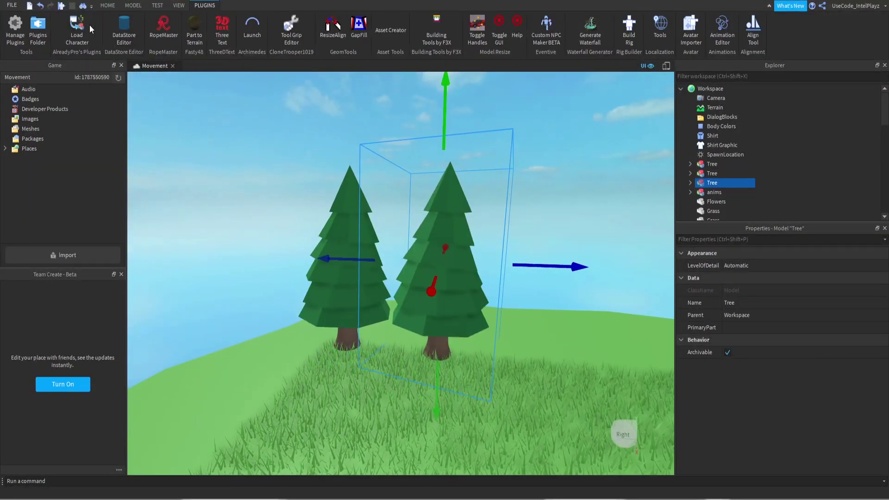
- Scale the copied tree down and move it to the outer side of the original tree, clear of the grass patch
left_click(107, 5)
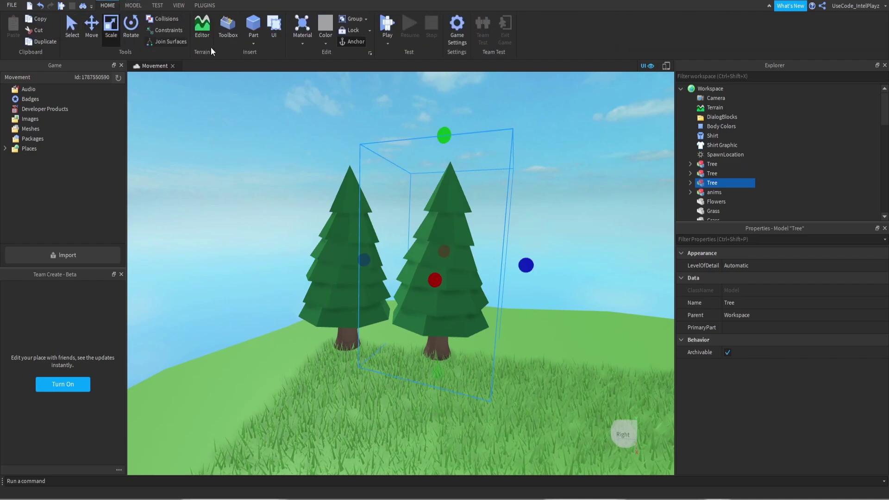
left_click_drag(438, 131, 440, 203)
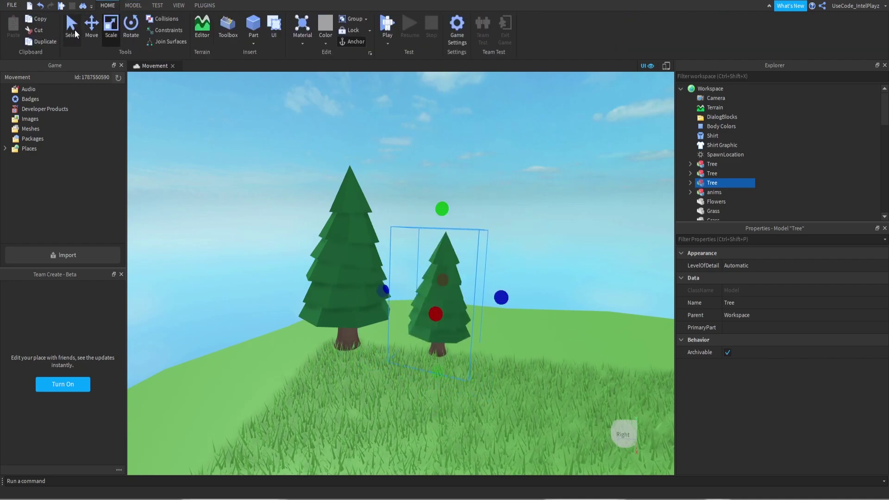
left_click_drag(373, 290, 282, 336)
key("a")
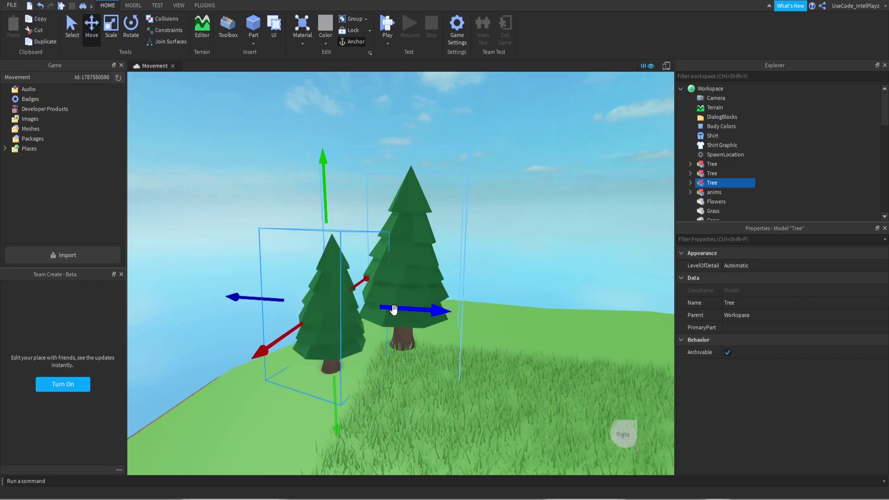
left_click(313, 246)
left_click(343, 292)
left_click_drag(398, 308, 391, 307)
left_click(358, 260)
- Duplicate the tree on the small far platform and move the copy in front of it, toward the platform's outer edge
right_click_drag(403, 260, 407, 259)
key("s")
scroll(280, 280, "down", 10)
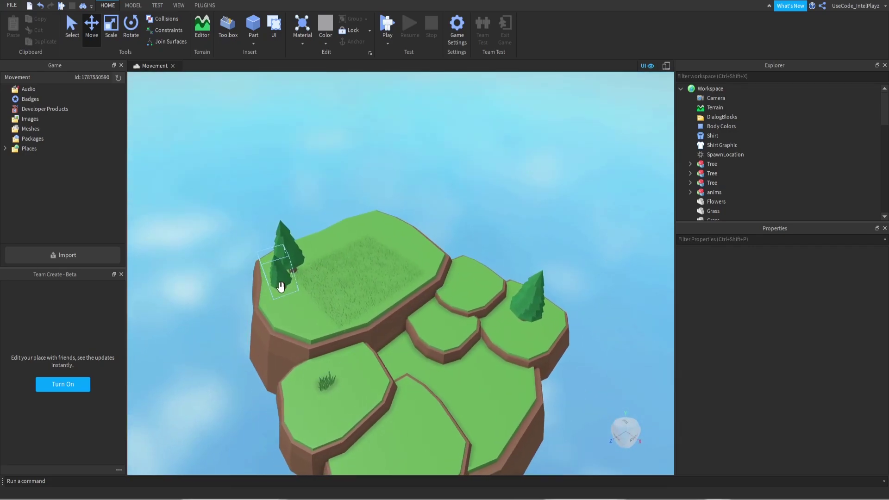
left_click(281, 268)
key("f")
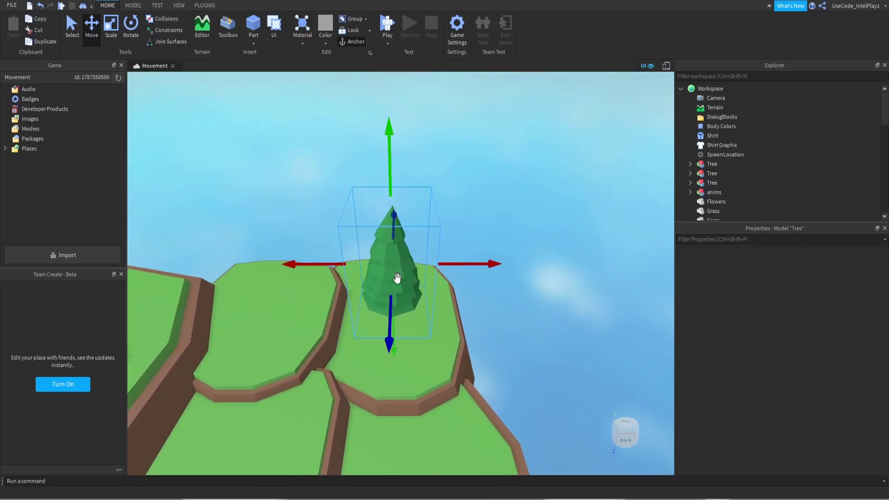
key("ctrl+d")
left_click_drag(442, 265, 478, 263)
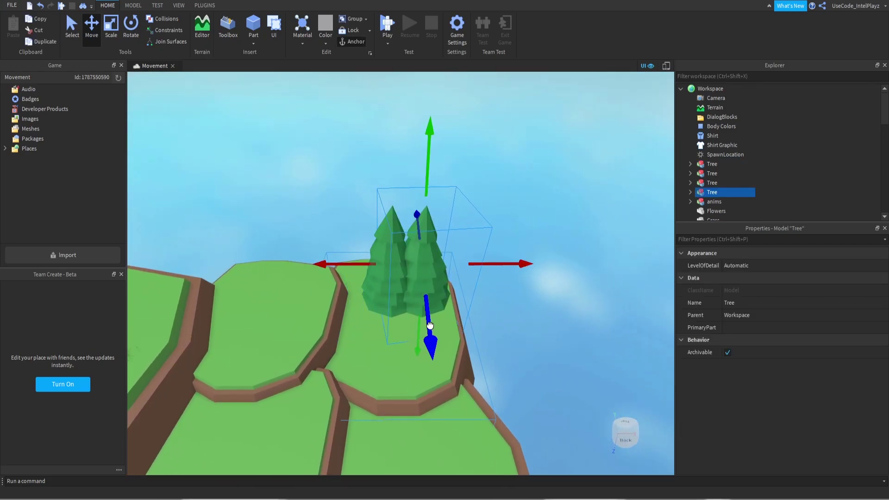
left_click_drag(430, 326, 391, 340)
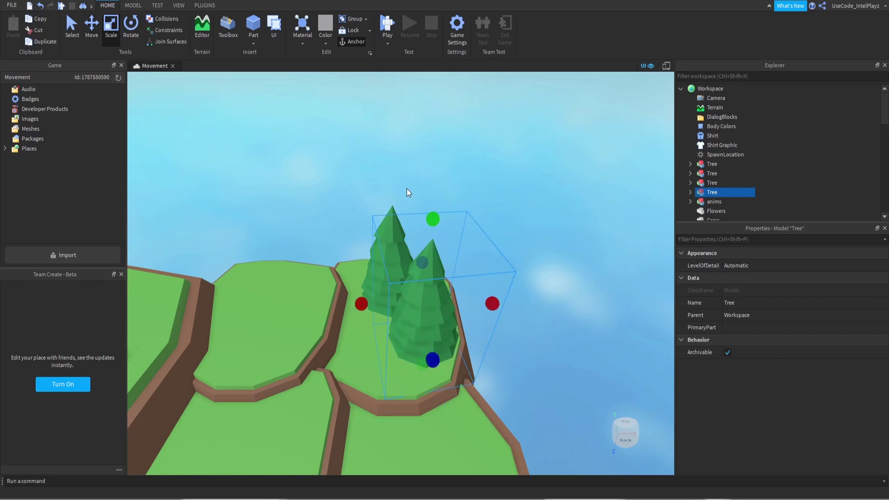
- Scale the copied tree on the small far platform down and rotate it so it differs from the original
left_click_drag(434, 220, 429, 258)
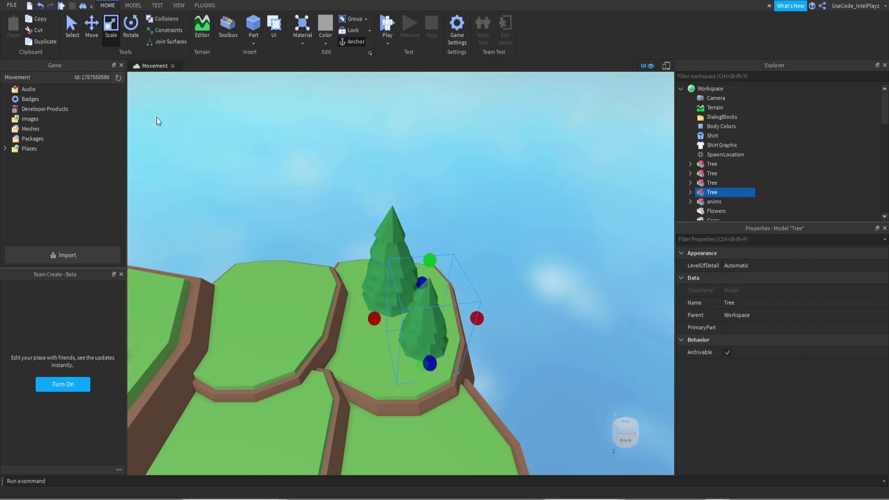
left_click(131, 26)
key("w")
right_click_drag(342, 247, 343, 246)
key("s")
key("w")
right_click_drag(379, 202, 374, 233)
key("s")
left_click_drag(367, 291, 423, 269)
left_click(91, 22)
- Examine the island's tree pairs, terrain grass patch and grass clump up close and from several angles
key("w")
right_click_drag(316, 206, 316, 207)
key("s")
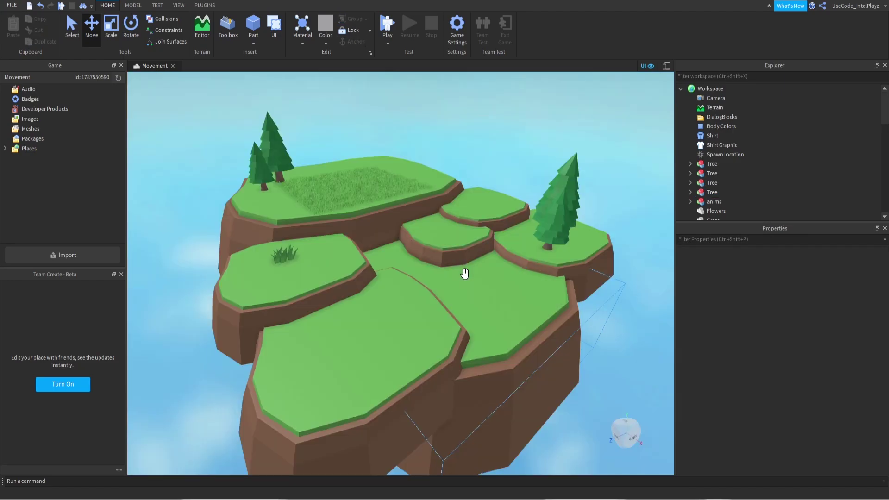
scroll(464, 273, "up", 3)
scroll(464, 273, "up", 4)
right_click_drag(464, 273, 465, 274)
scroll(465, 274, "down", 6)
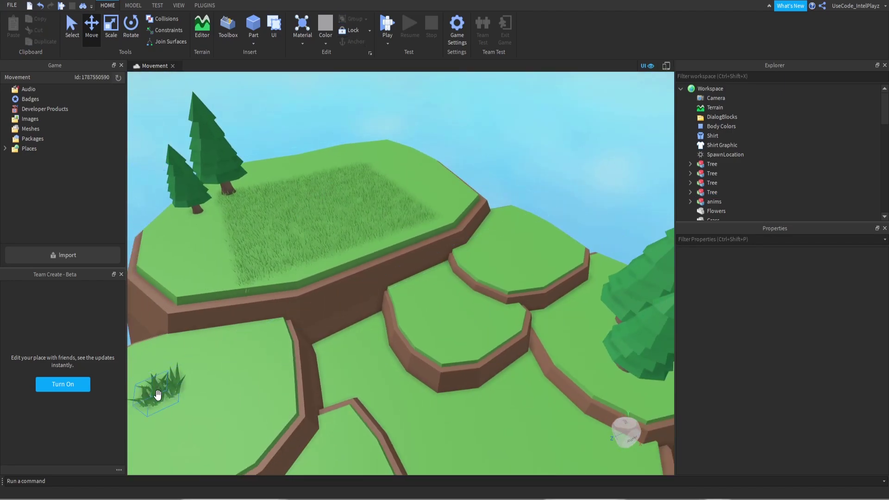
scroll(243, 385, "up", 5)
right_click_drag(243, 385, 260, 381)
scroll(260, 382, "up", 3)
scroll(260, 381, "down", 3)
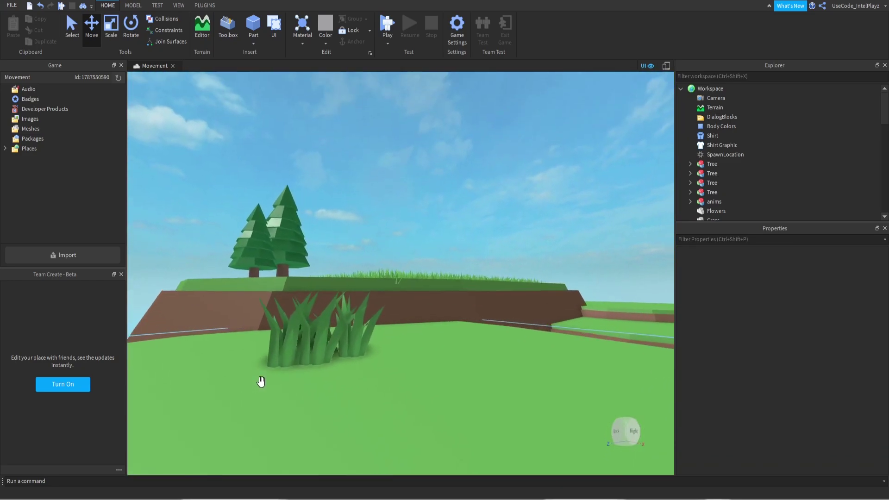
scroll(260, 382, "up", 3)
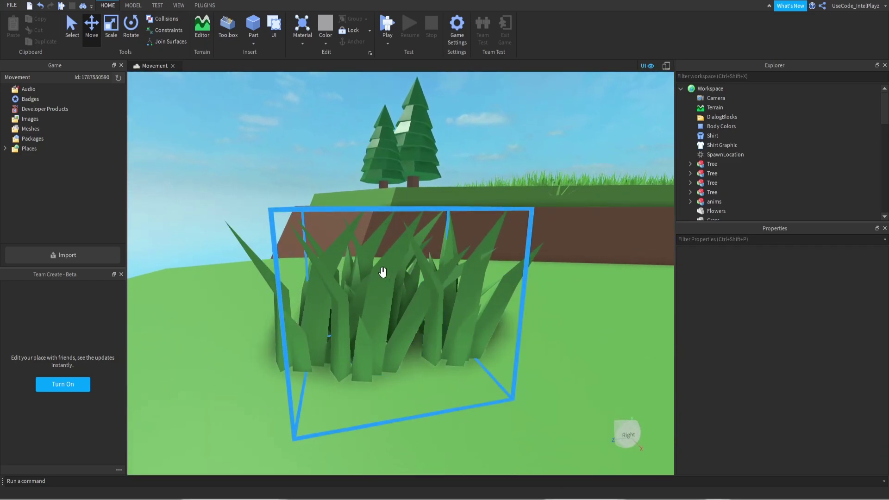
scroll(407, 275, "down", 8)
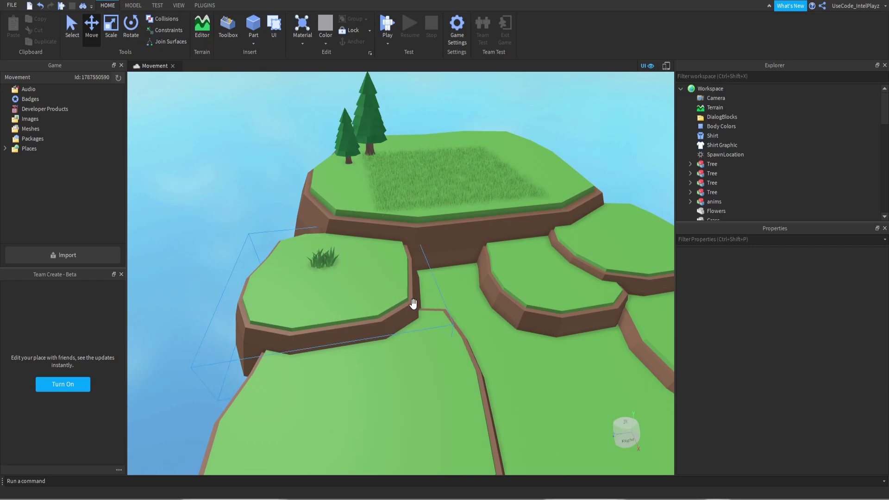
right_click_drag(426, 305, 445, 311)
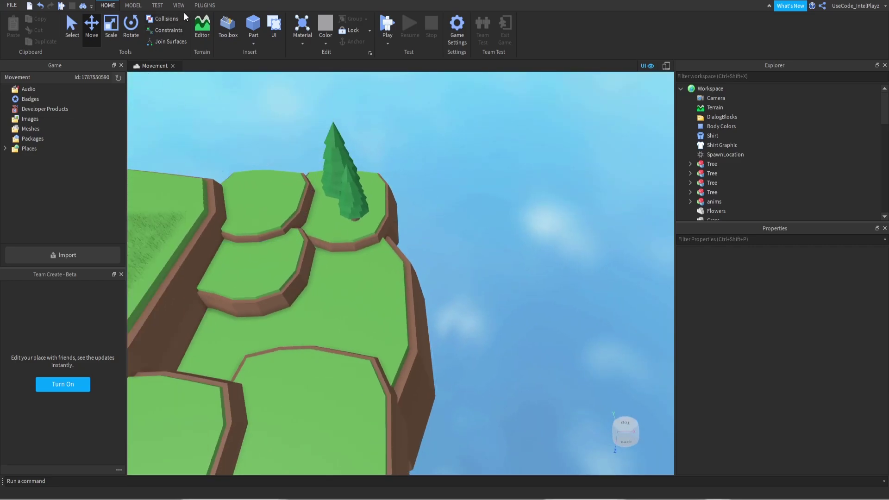
- Insert a block part, stretch it into a large flat ground plane around the island, and raise it to a height of about 11.6
left_click(251, 27)
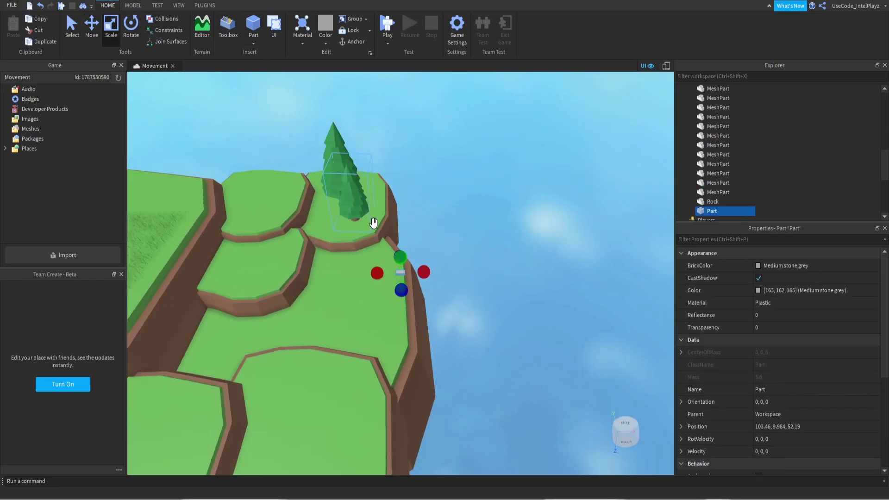
scroll(379, 224, "down", 5)
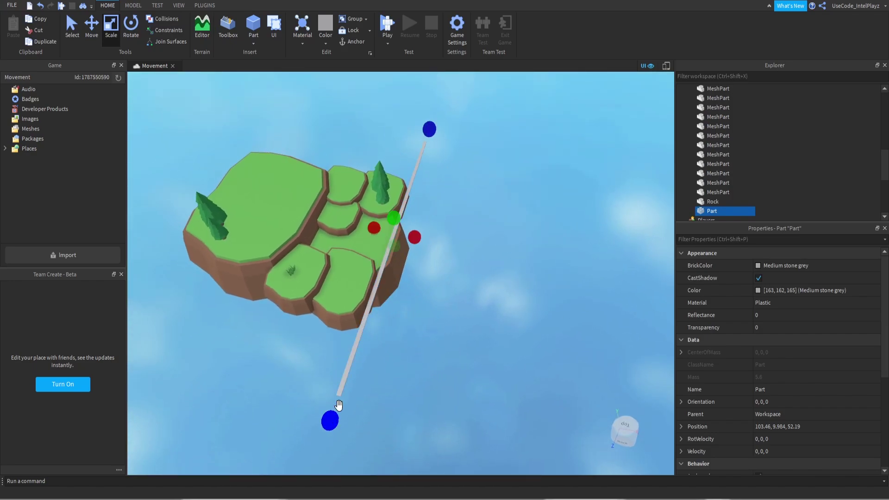
left_click_drag(411, 237, 583, 236)
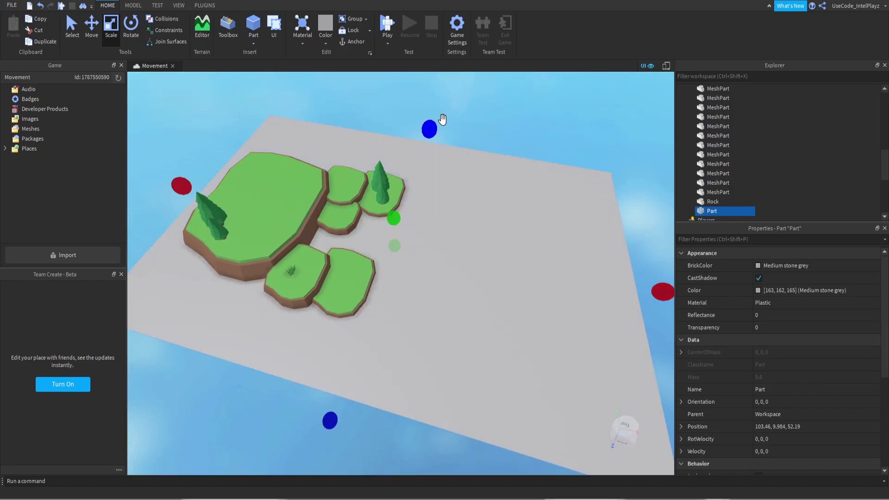
left_click_drag(441, 119, 438, 107)
key("ctrl+2")
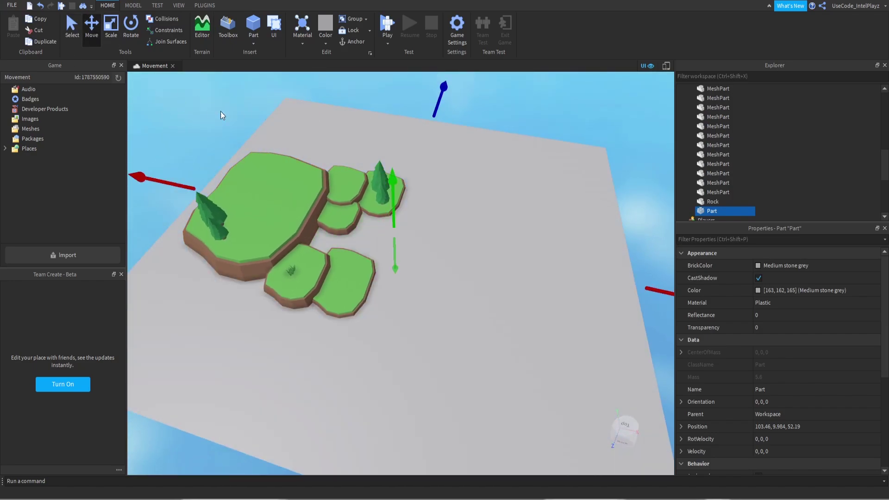
left_click_drag(389, 178, 389, 186)
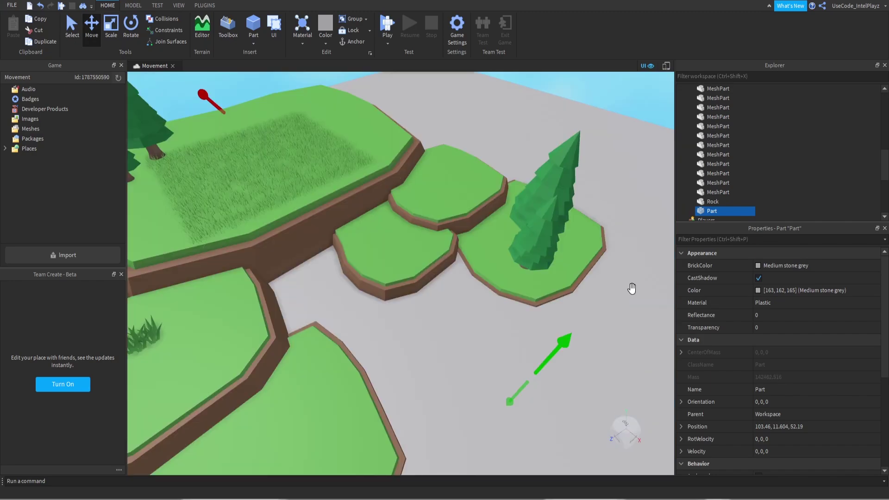
- Add a Texture to the ground part, using the seamless checkered squares image file on its Top face
right_click(710, 211)
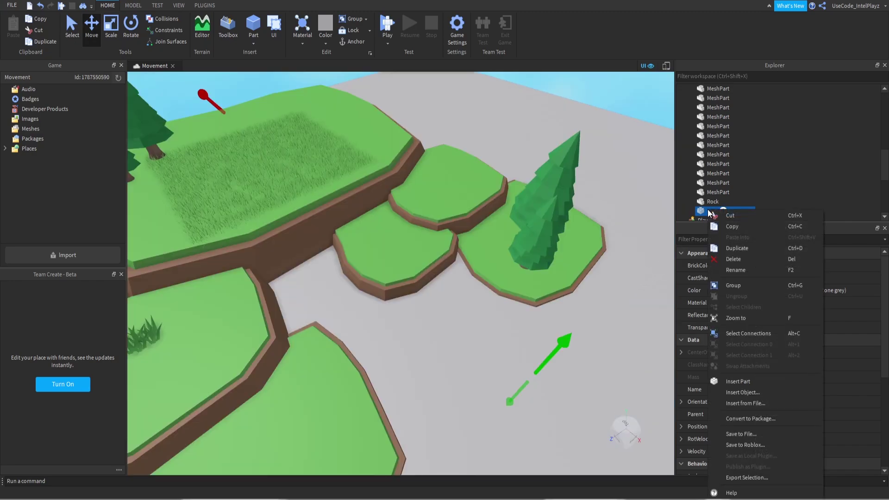
left_click(742, 392)
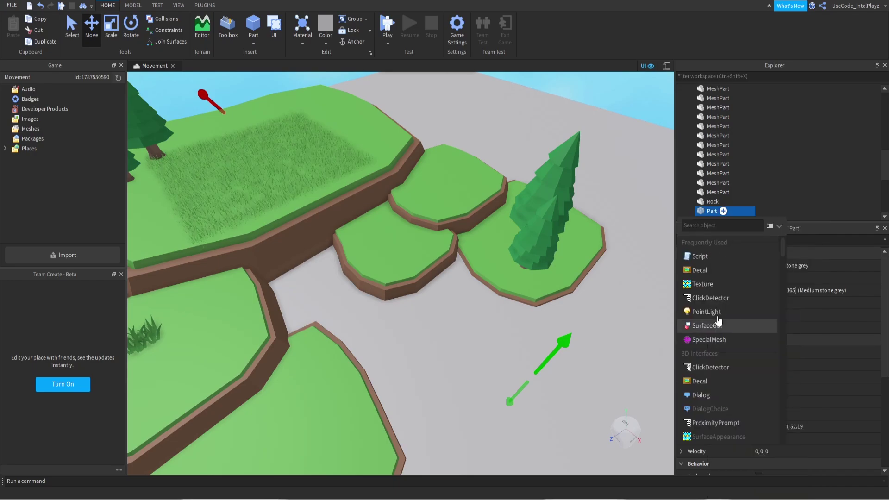
left_click(702, 284)
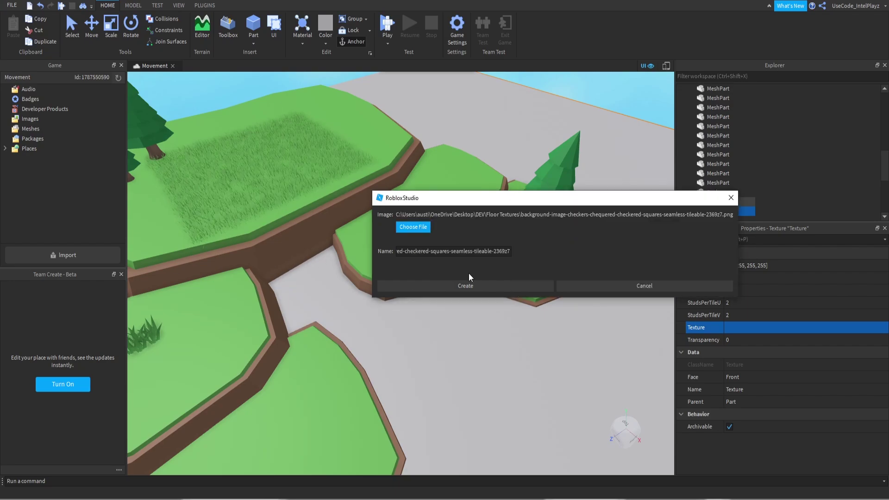
left_click(465, 285)
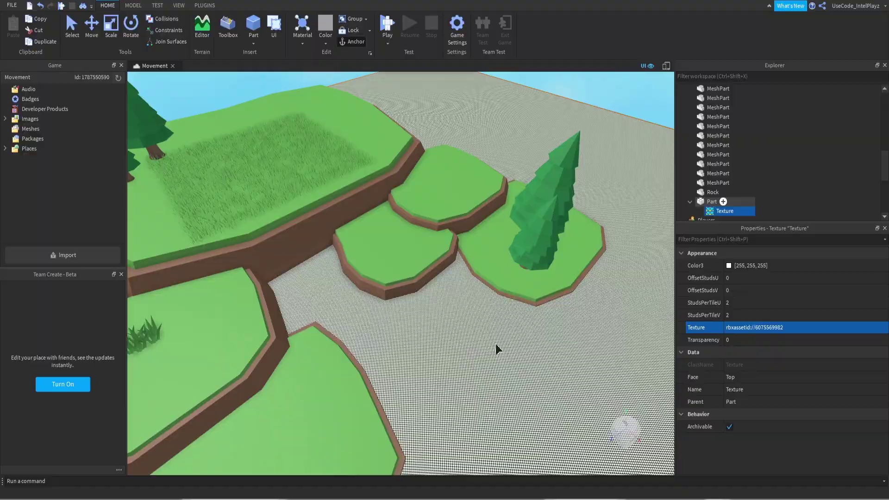
- Set the checkered texture's StudsPerTileU and StudsPerTileV to 5
scroll(492, 334, "up", 8)
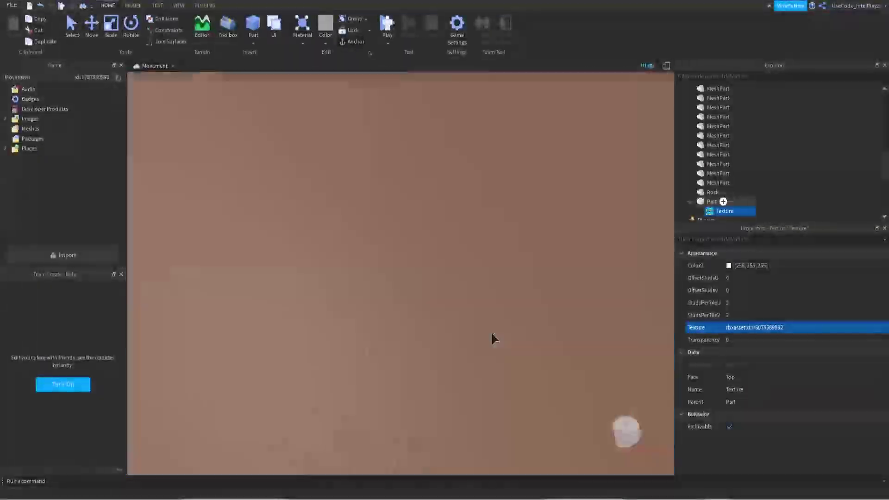
scroll(491, 333, "down", 10)
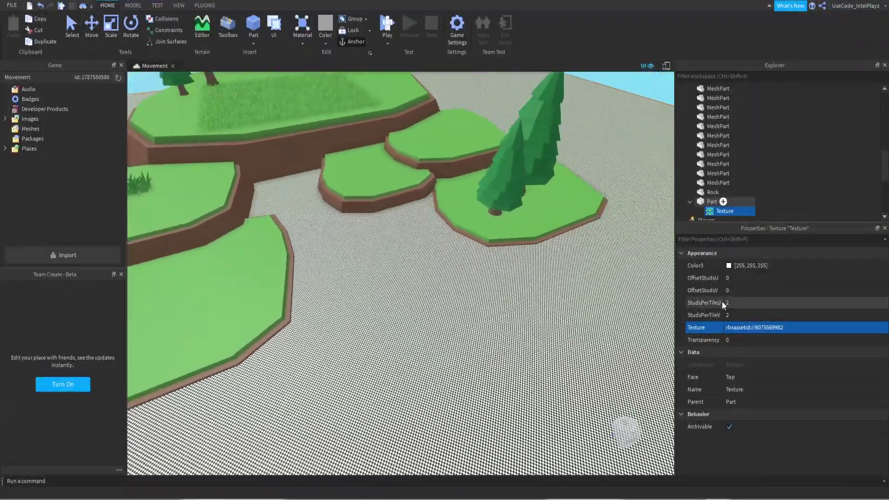
left_click(750, 303)
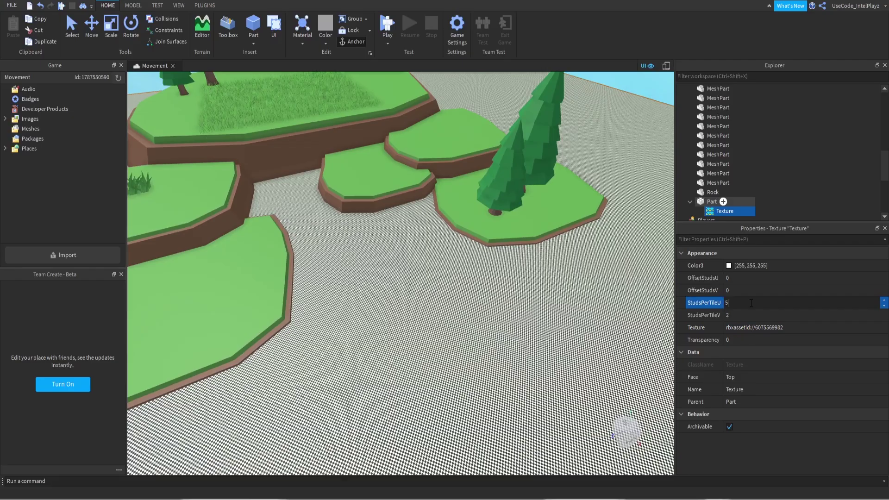
left_click(737, 316)
type("5")
key("w")
right_click_drag(392, 279, 392, 278)
scroll(393, 284, "down", 10)
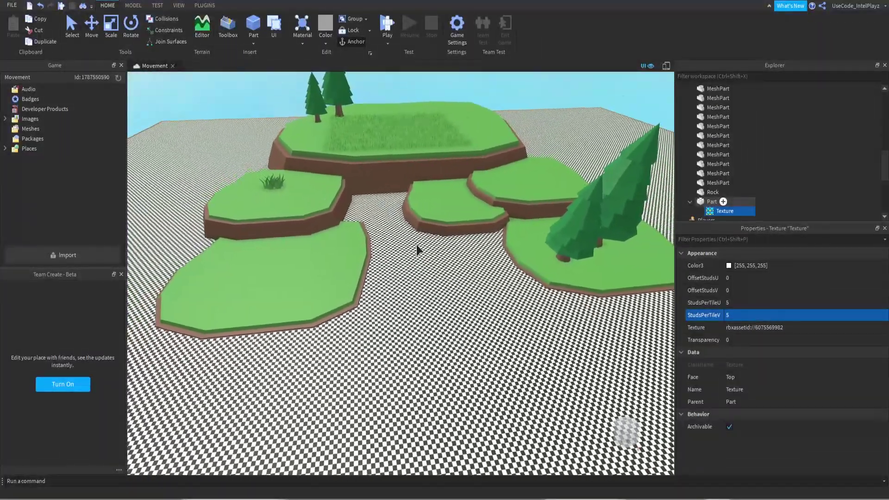
- Compare the checker size with the character model and set the texture's StudsPerTileU and StudsPerTileV to 10
scroll(417, 250, "down", 2)
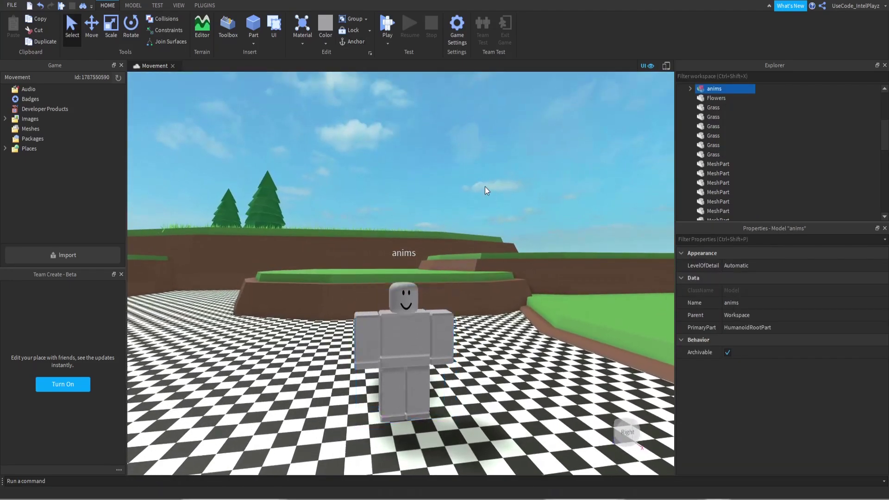
scroll(470, 310, "up", 5)
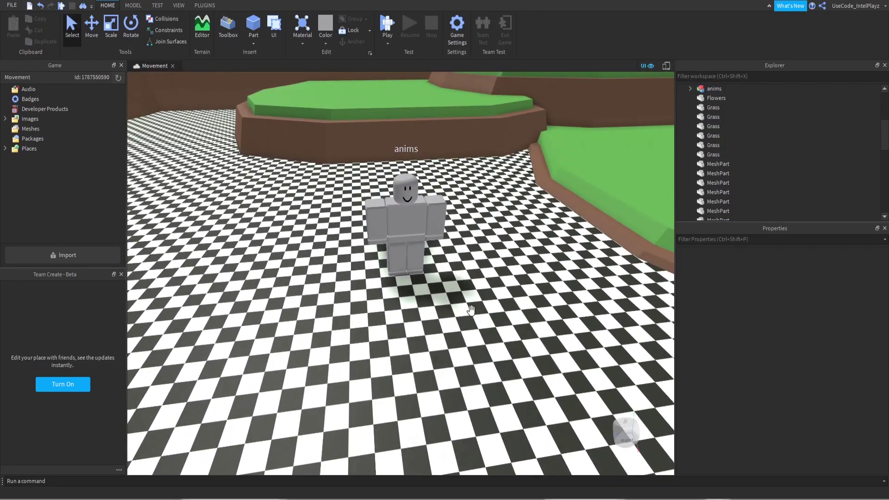
left_click(471, 309)
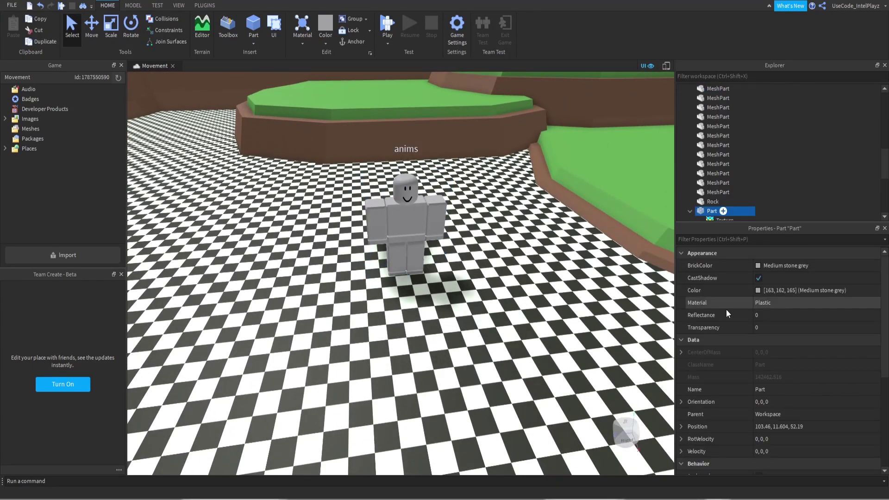
left_click(726, 217)
scroll(727, 217, "down", 1)
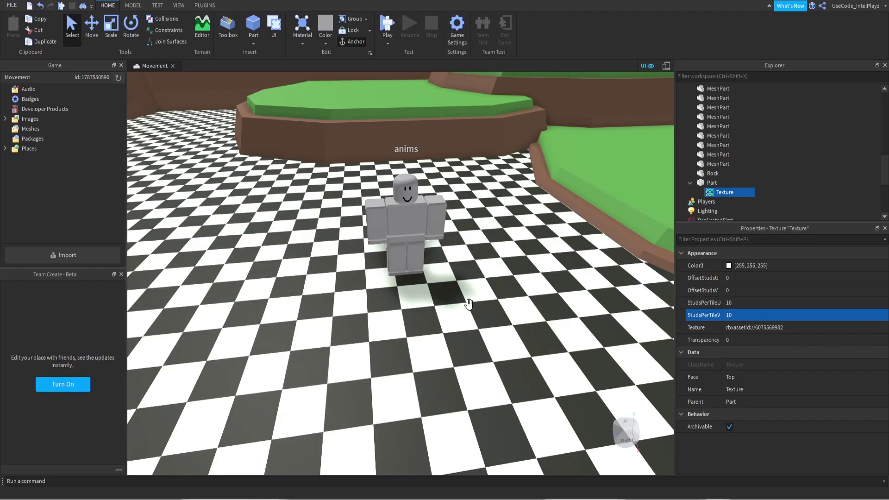
- Set the ground part's BrickColor to Bright green
scroll(469, 304, "down", 3)
right_click_drag(467, 304, 469, 305)
scroll(470, 303, "down", 5)
scroll(470, 305, "up", 3)
scroll(468, 303, "up", 5)
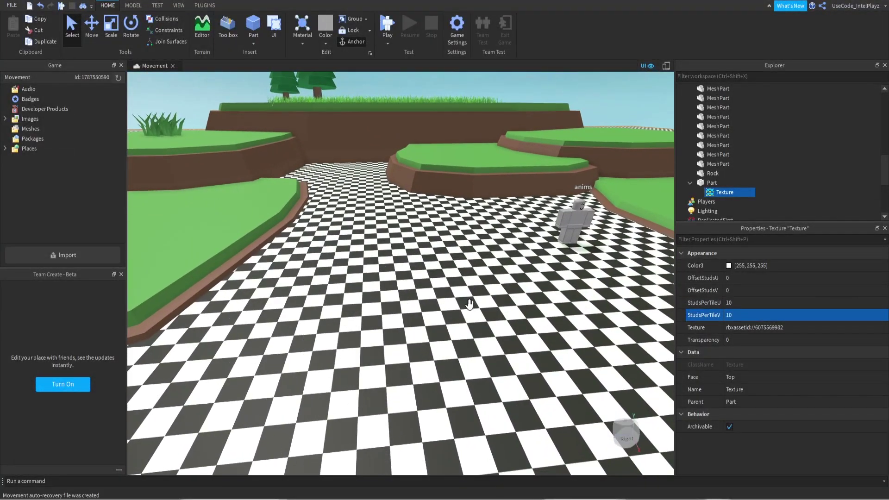
left_click(713, 182)
left_click(758, 265)
left_click(757, 265)
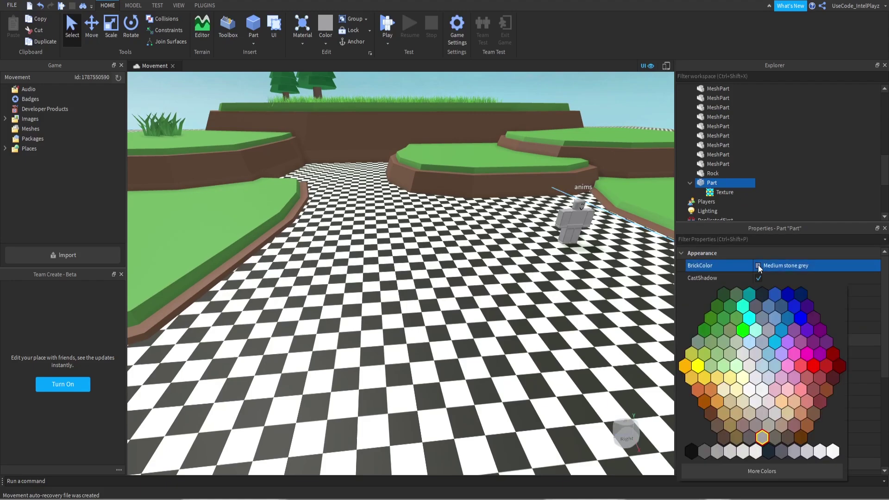
left_click(717, 330)
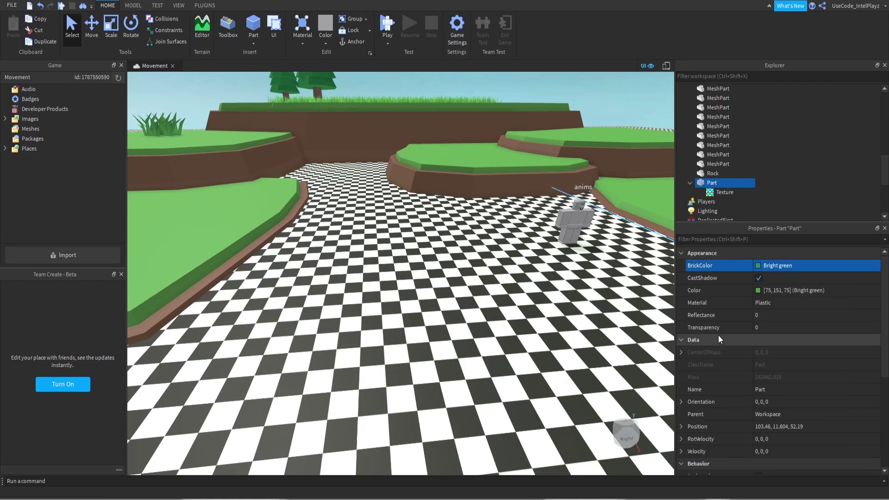
- Set the checkered texture's Transparency to 0.95 so the green ground shows through
left_click(722, 192)
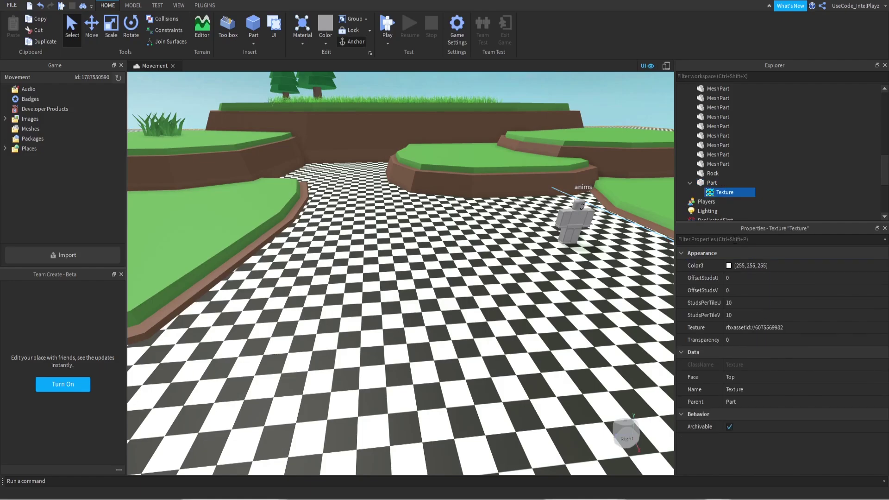
left_click(743, 339)
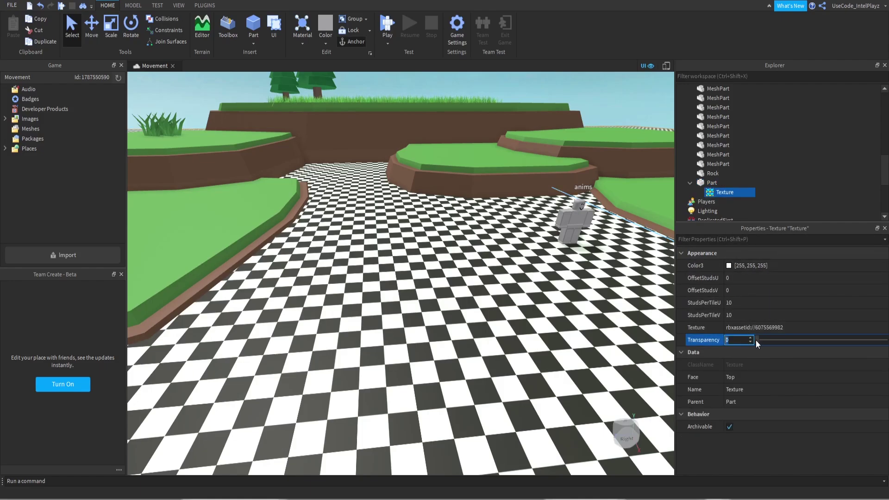
type("0.95")
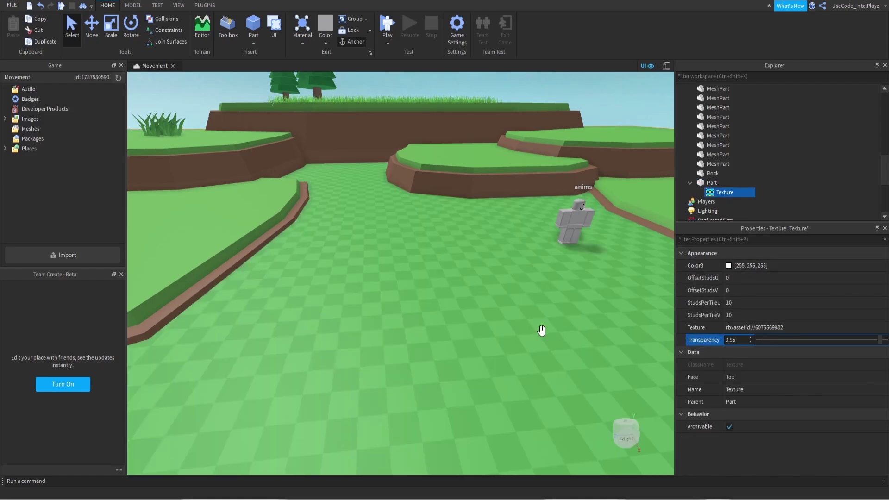
- Examine the faint checkered green ground against the platforms and trees from several distances and angles
key("s")
right_click_drag(477, 284, 476, 283)
left_click(470, 229)
right_click_drag(469, 229, 470, 229)
key("w")
key("s")
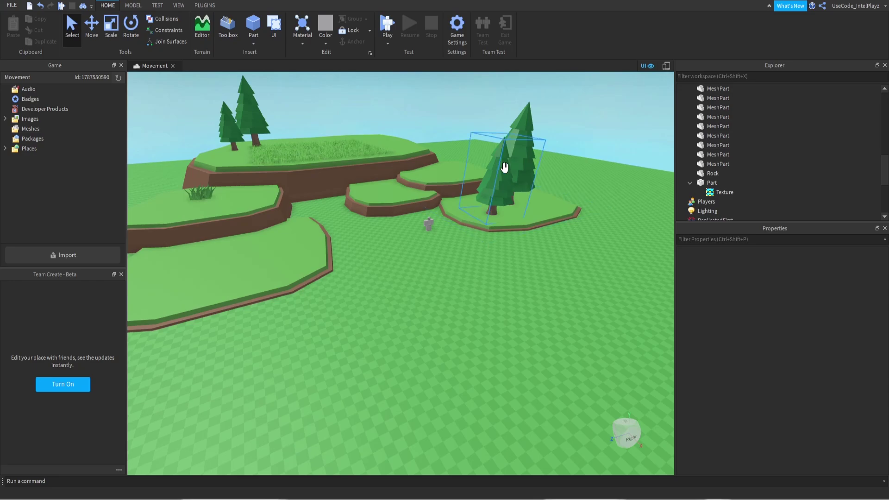
left_click(709, 192)
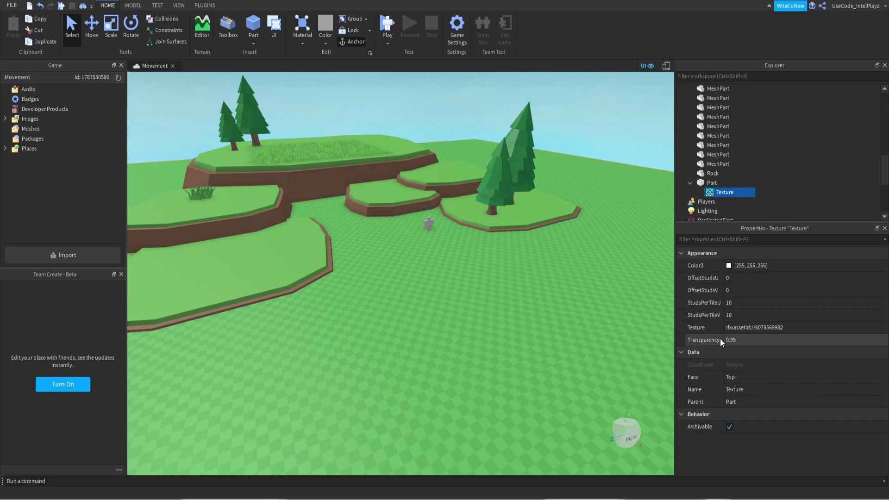
left_click(610, 144)
right_click_drag(587, 170, 586, 169)
scroll(587, 169, "up", 5)
right_click_drag(419, 244, 420, 244)
key("s")
key("a")
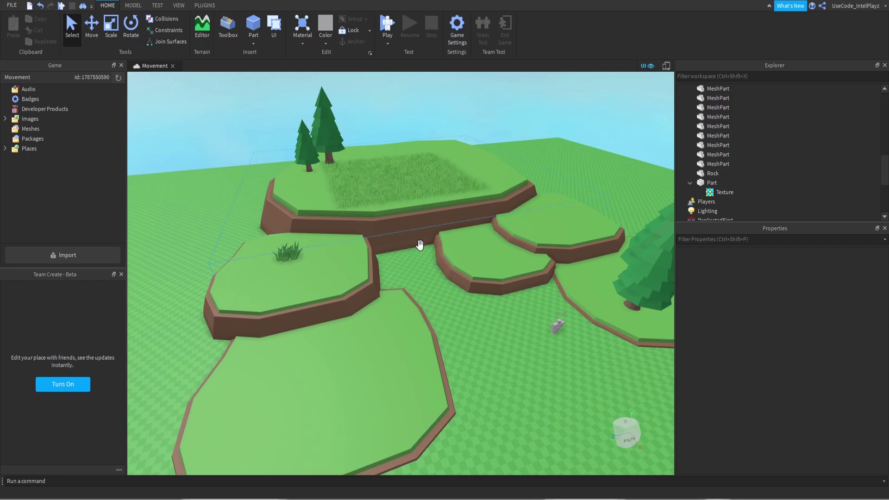
- Place the dark stone grey rock on the empty low platform in front of the grass clump
scroll(555, 230, "down", 3)
right_click_drag(556, 230, 556, 230)
scroll(416, 327, "up", 5)
left_click(403, 341)
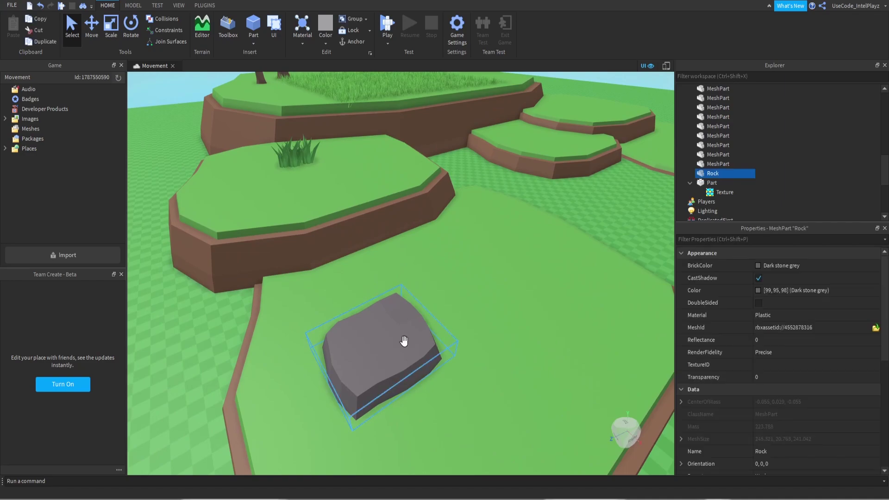
- Duplicate the low platform's green top mesh and scale the copy down uniformly to about the rock's size
scroll(416, 315, "down", 5)
left_click(435, 305)
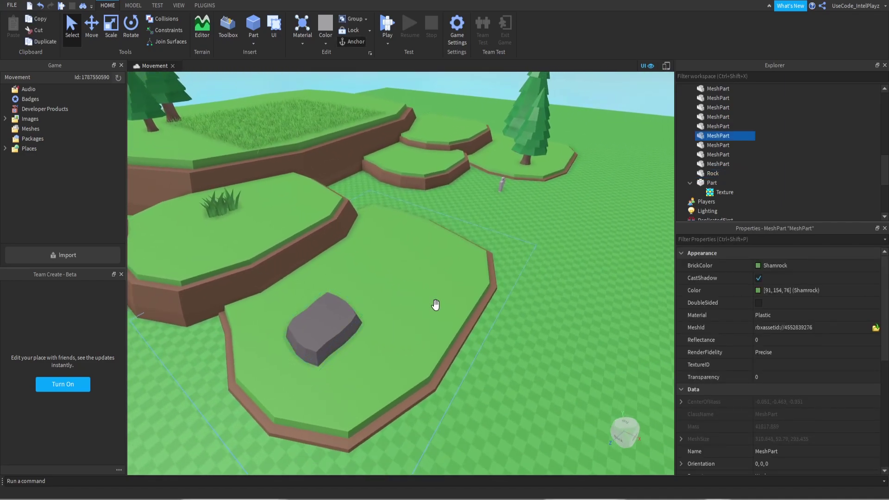
key("ctrl+d")
scroll(385, 236, "down", 5)
key("ctrl+3")
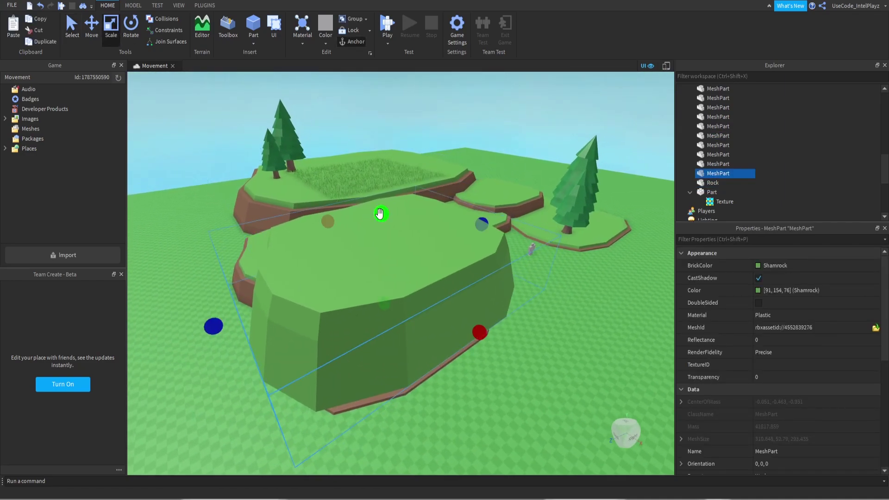
left_click_drag(380, 213, 383, 260, "shift")
scroll(384, 261, "up", 5)
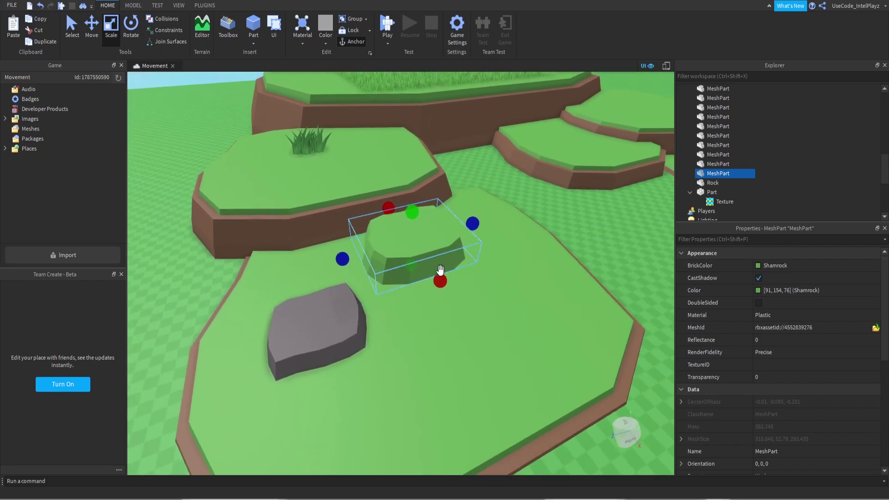
- Recolor the reduced mesh copy Smoky grey and set it beside the dark rock at a slightly larger size
left_click(782, 266)
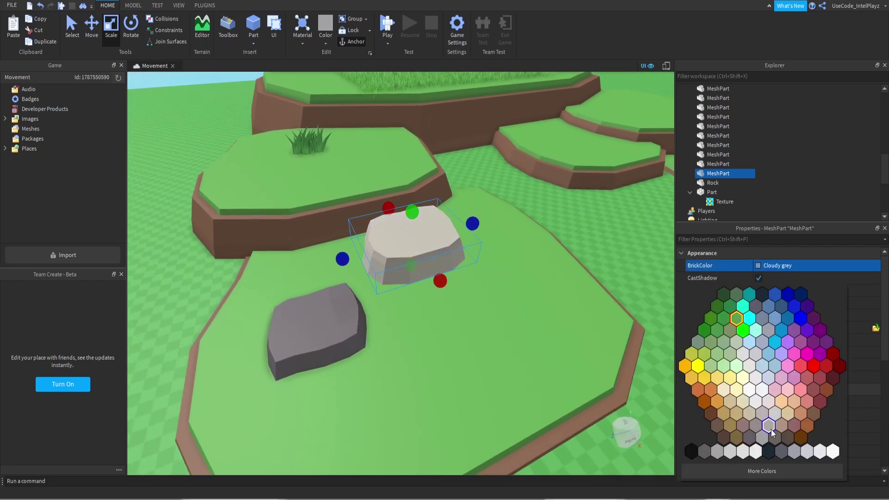
left_click(777, 447)
left_click_drag(436, 260, 418, 296)
left_click_drag(409, 252, 409, 242, "shift")
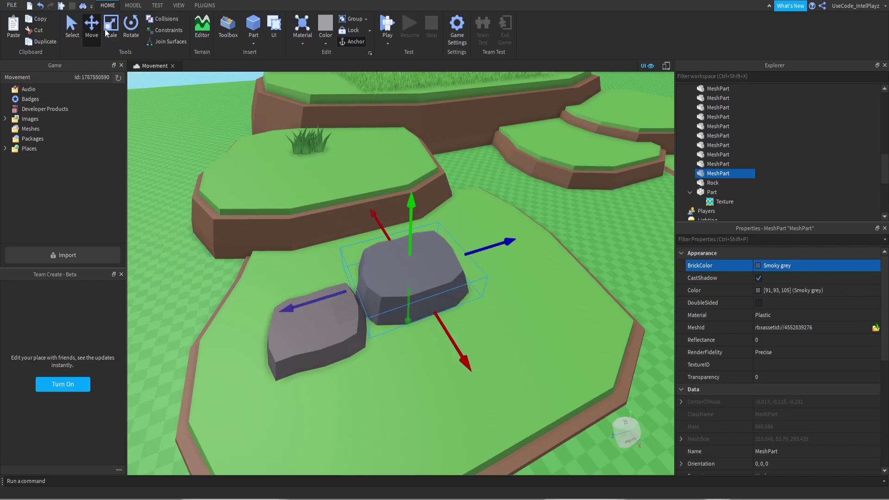
- Arrange the two stones as a cluster near the platform's edge, with the Smoky grey one behind and the smaller rock overlapping its front corner
scroll(311, 300, "down", 2)
left_click_drag(314, 300, 254, 315)
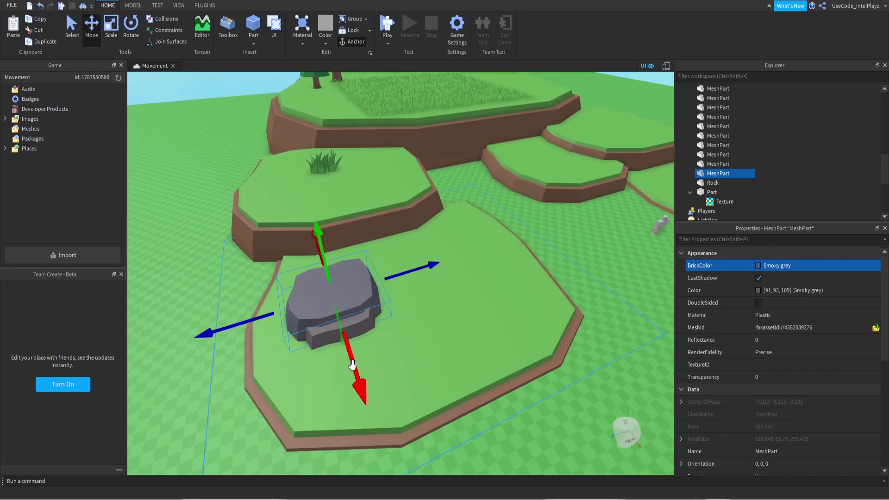
left_click_drag(351, 364, 338, 344)
left_click(365, 315)
left_click_drag(365, 316, 394, 327)
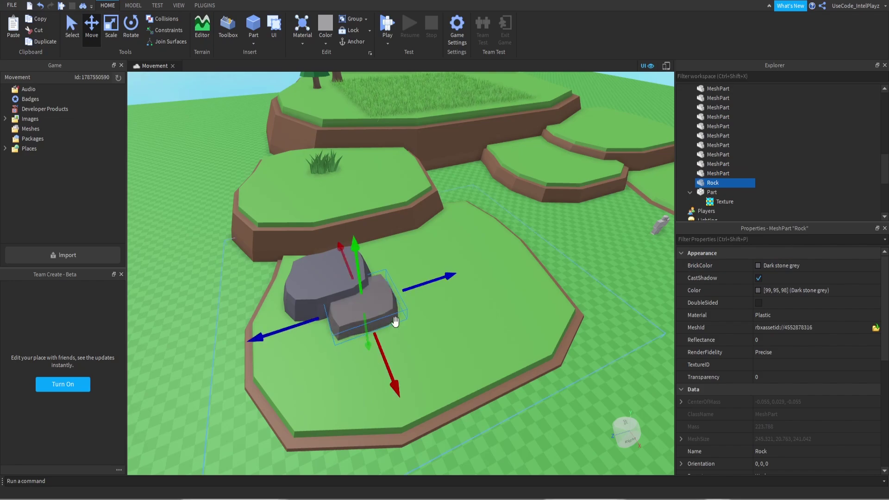
- Recolor the small front rock of the cluster to a lighter grey, RGB [121, 116, 120]
left_click(700, 266)
left_click(758, 266)
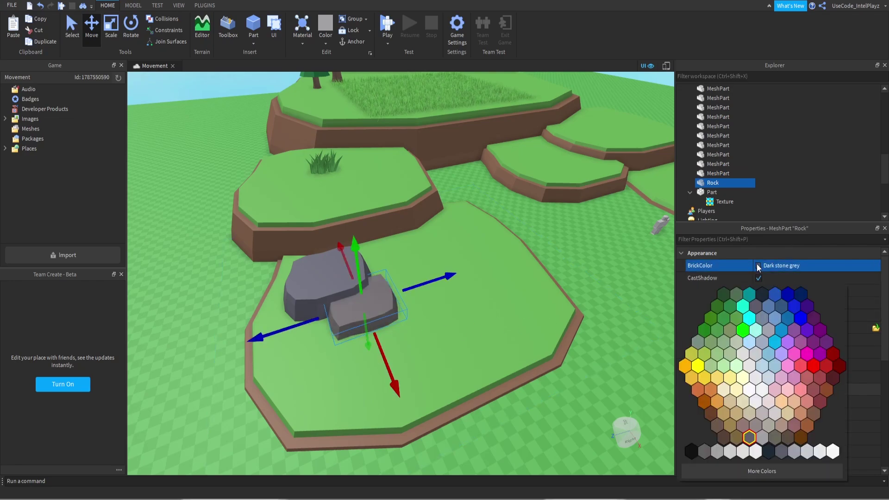
left_click(758, 265)
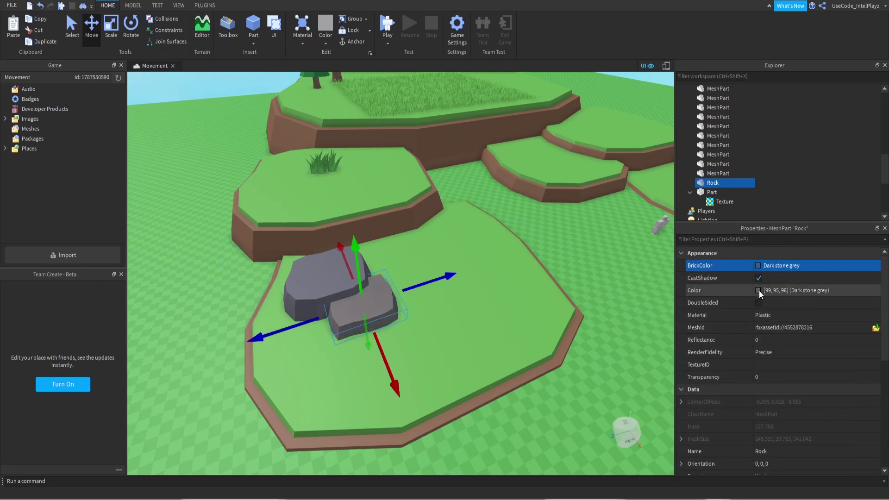
left_click(758, 290)
left_click(555, 215)
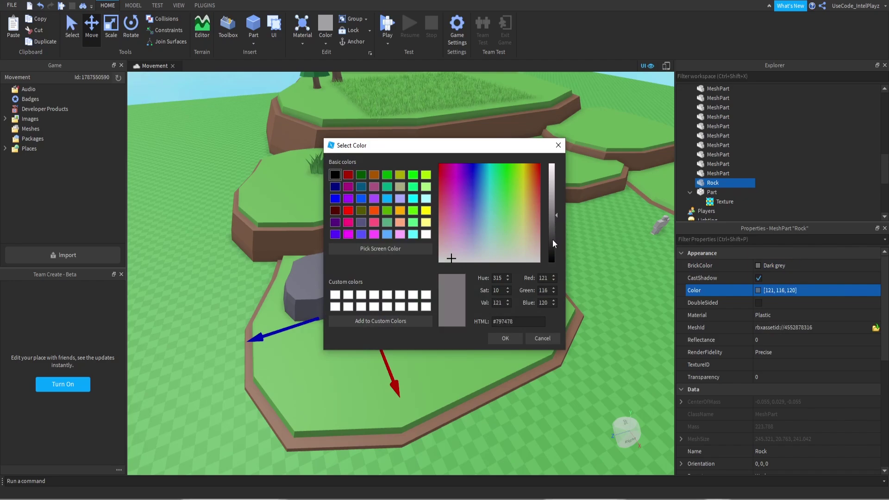
left_click(509, 340)
- Duplicate both rocks of the cluster together and move the copies over to the small platform beside the large grassy one
right_click_drag(473, 309, 471, 310)
scroll(470, 309, "up", 5)
scroll(472, 309, "down", 6)
left_click(362, 275, "ctrl")
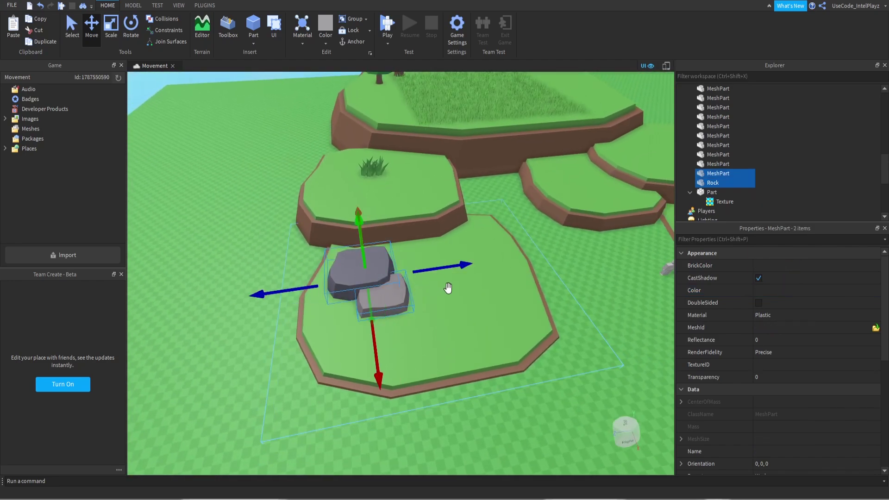
key("ctrl+d")
left_click_drag(426, 259, 500, 236)
right_click_drag(500, 236, 500, 236)
left_click_drag(500, 236, 500, 235)
right_click_drag(499, 236, 500, 235)
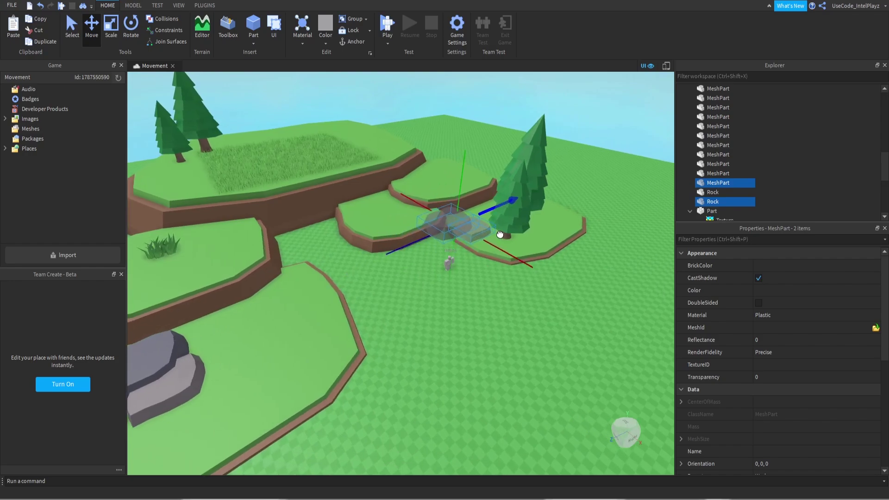
left_click_drag(500, 235, 440, 229)
left_click_drag(456, 182, 495, 160)
- Lower the copied rock cluster onto the platform's green surface and position it near the rear edge
left_click(112, 24)
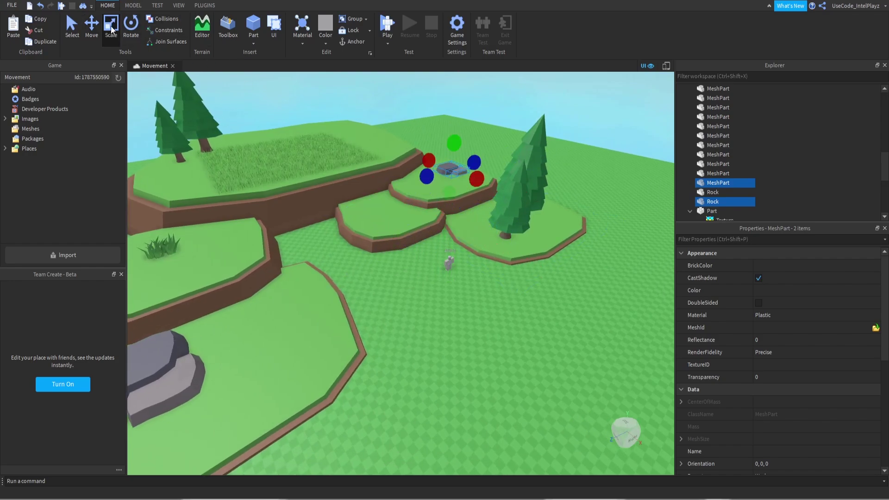
scroll(462, 140, "up", 8)
right_click_drag(462, 141, 462, 140)
scroll(463, 140, "down", 2)
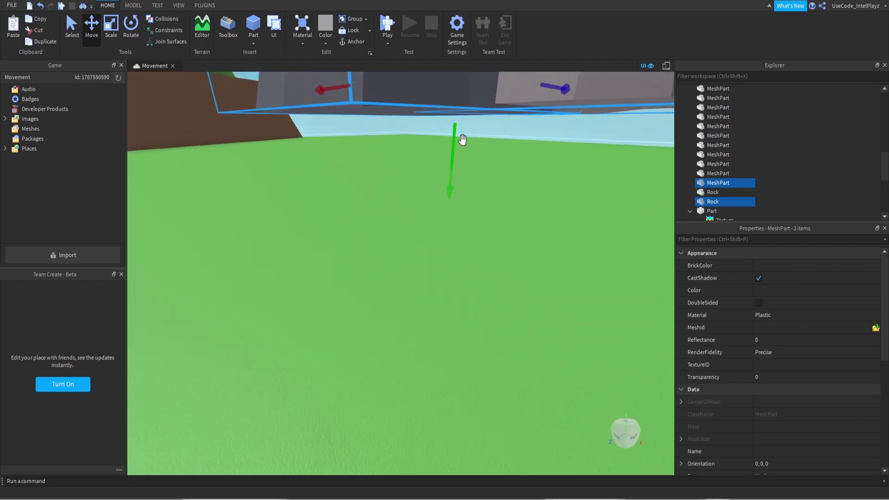
left_click_drag(425, 232, 419, 262)
scroll(436, 226, "up", 4)
right_click_drag(436, 227, 436, 226)
scroll(436, 228, "down", 6)
left_click_drag(475, 282, 438, 276)
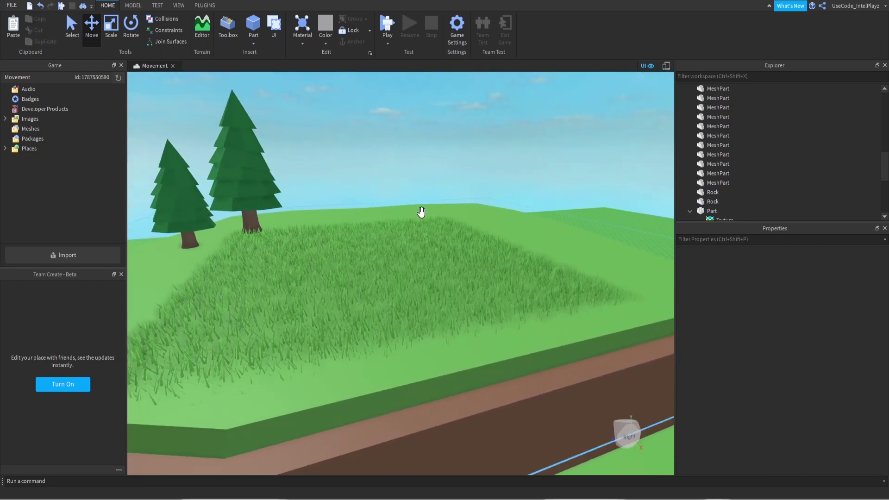
- Select the checkered green ground part and move it upward
scroll(421, 211, "down", 10)
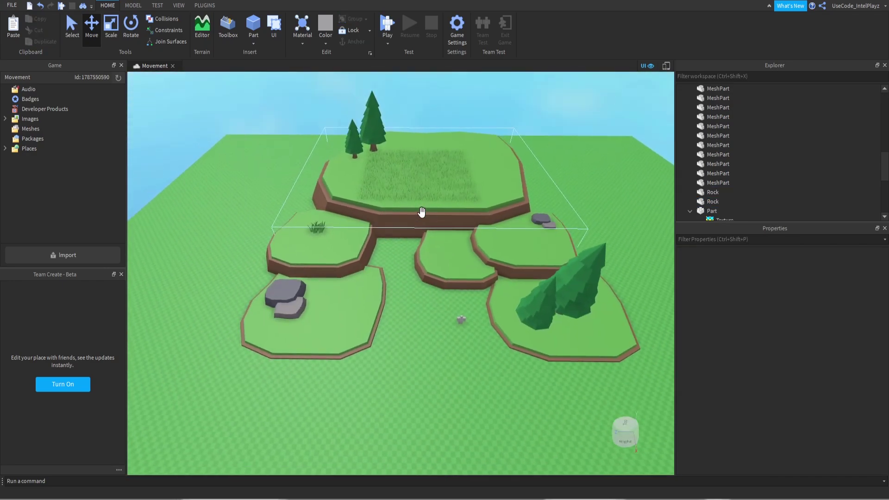
left_click(402, 337)
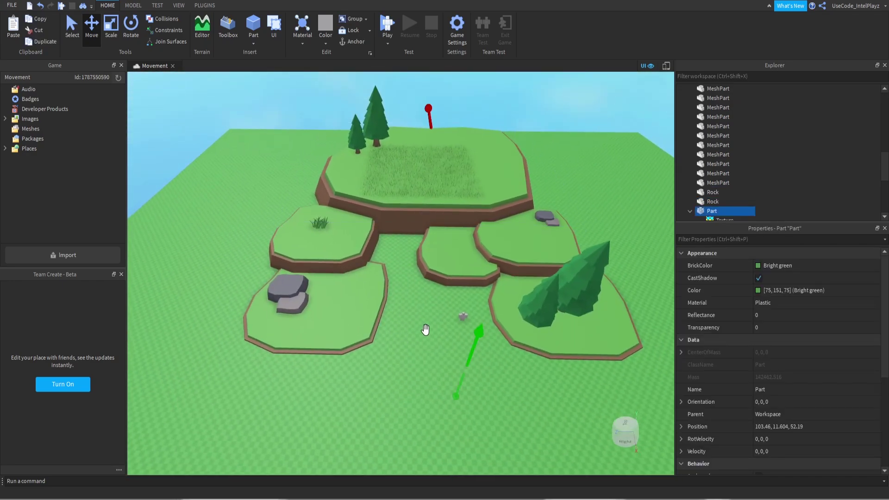
left_click_drag(475, 340, 453, 237)
key("d")
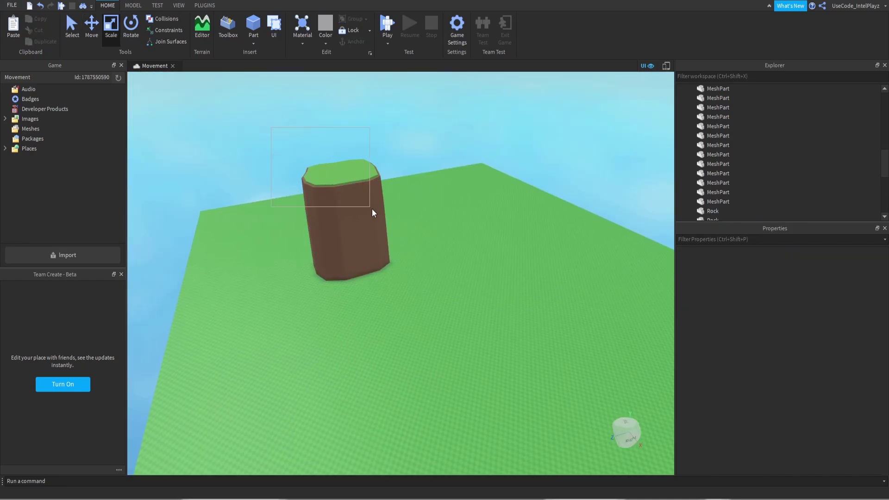
- Group the tall brown pillar and its green top into one model
left_click_drag(371, 208, 254, 217)
key("ctrl+g")
right_click_drag(255, 217, 313, 179)
scroll(314, 182, "up", 3)
scroll(304, 148, "down", 3)
- Line up copies of the pillar model side by side as a continuous cliff wall along the ground's edge
left_click_drag(279, 130, 290, 162)
left_click(93, 39)
left_click(371, 205)
left_click(335, 205)
left_click_drag(361, 210, 343, 212)
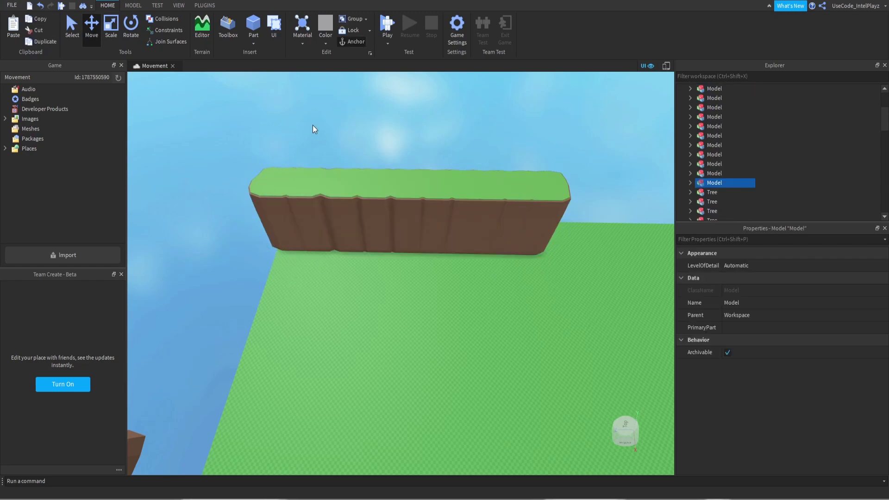
- Select five spaced-out pillar models of the cliff wall together and lower them below their neighbors
left_click(312, 131)
scroll(442, 229, "up", 3)
right_click_drag(441, 228, 441, 228)
scroll(441, 229, "down", 3)
left_click(458, 279)
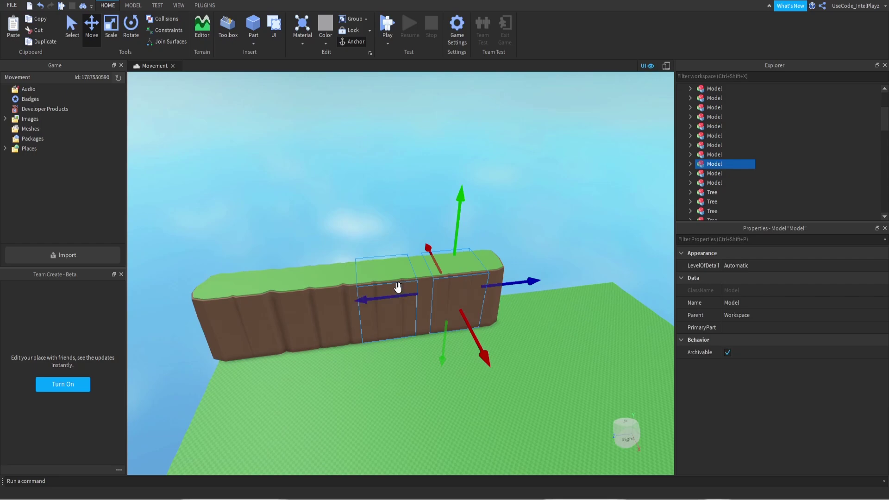
left_click(397, 287, "ctrl")
left_click(306, 289, "ctrl")
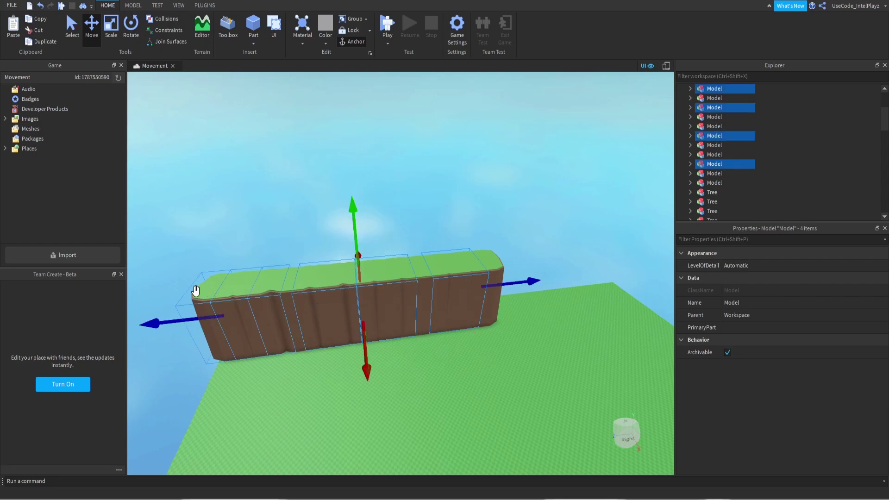
left_click(306, 278, "ctrl")
right_click_drag(339, 228, 338, 234)
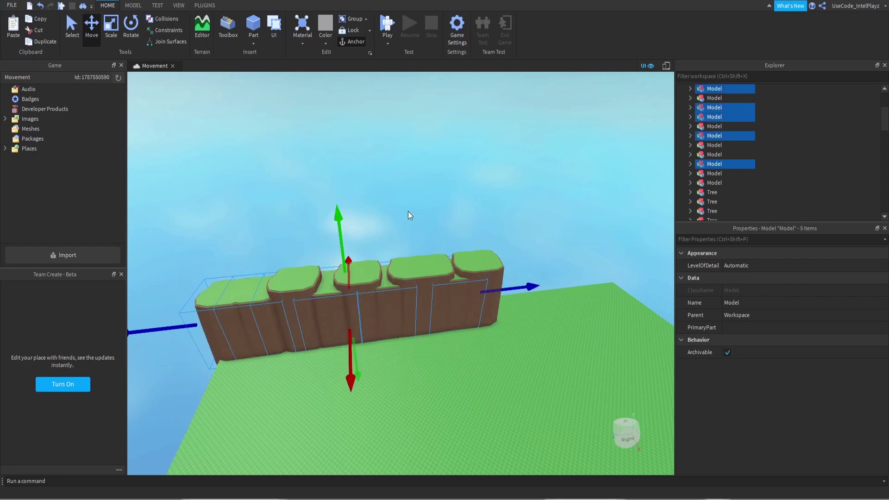
- Raise the pillar at the wall's near end and pull the low pillar beside it forward out of the row
left_click(418, 232)
right_click_drag(419, 233, 420, 235)
scroll(418, 233, "down", 3)
left_click(275, 280)
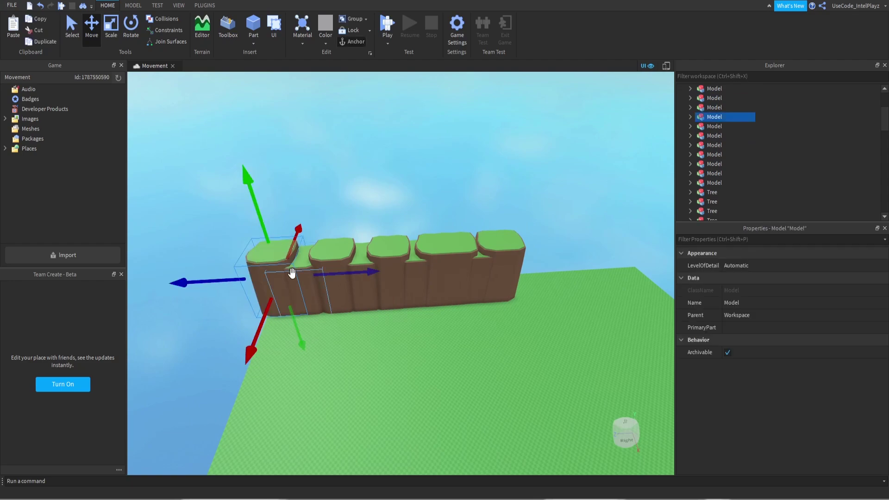
left_click(313, 285)
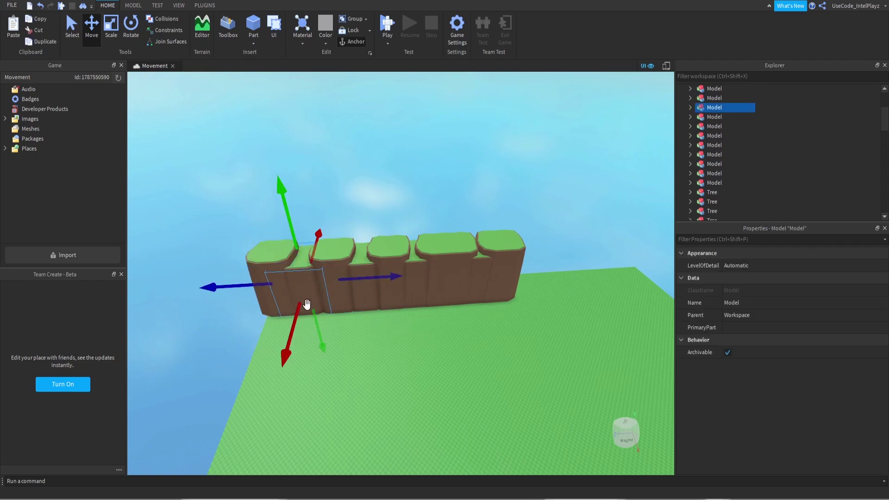
left_click_drag(298, 312, 295, 321)
- Stagger the wall's middle pillars, raising the central one slightly and lowering the tall one next to it
left_click(365, 277)
left_click_drag(359, 319, 359, 314)
left_click(391, 254)
left_click_drag(389, 199, 389, 193)
left_click(331, 249)
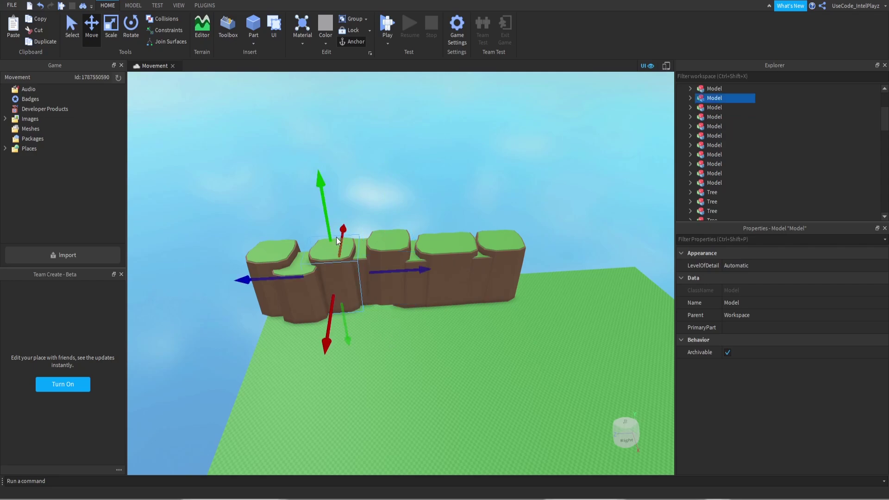
left_click_drag(323, 203, 324, 226)
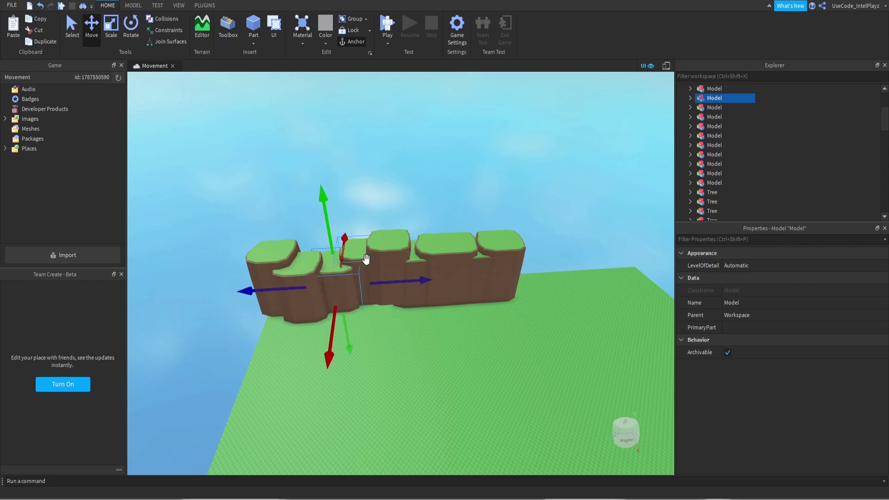
- Examine the staggered cliff wall and the open ground in front of it from several angles
key("a")
key("w")
right_click_drag(394, 275, 472, 429)
left_click(371, 216)
key("a")
key("d")
key("s")
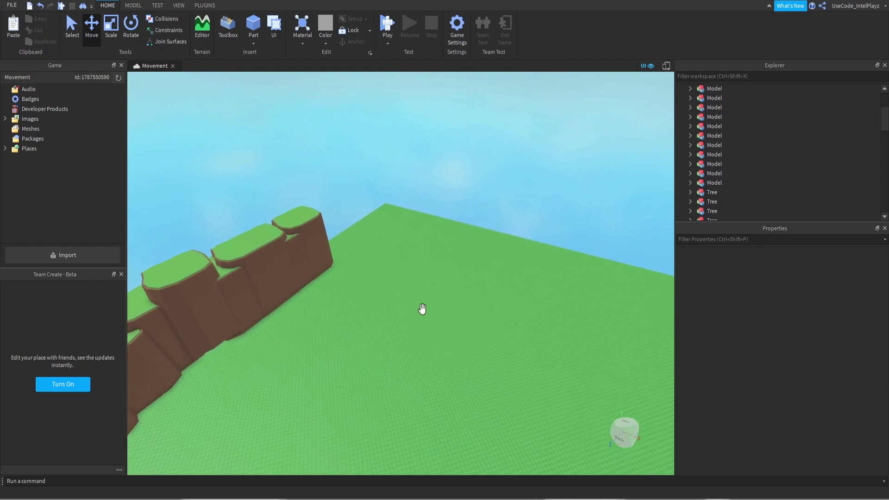
right_click_drag(388, 303, 388, 302)
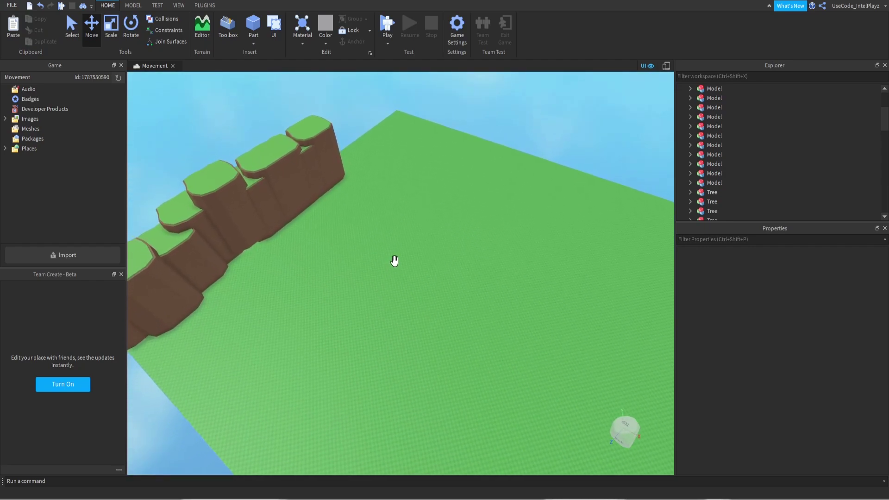
right_click_drag(394, 261, 408, 255)
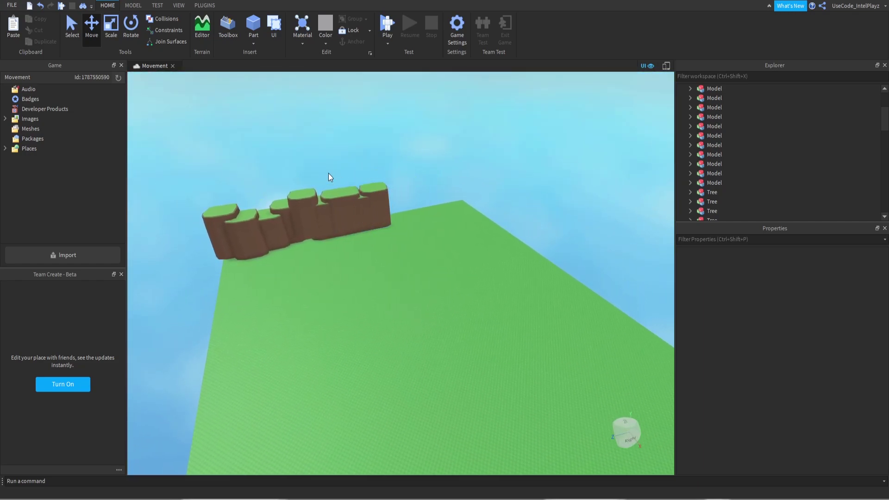
- Place two copies of a wall pillar on the open ground, sunk in as overlapping low platforms with one slightly higher
left_click(262, 226)
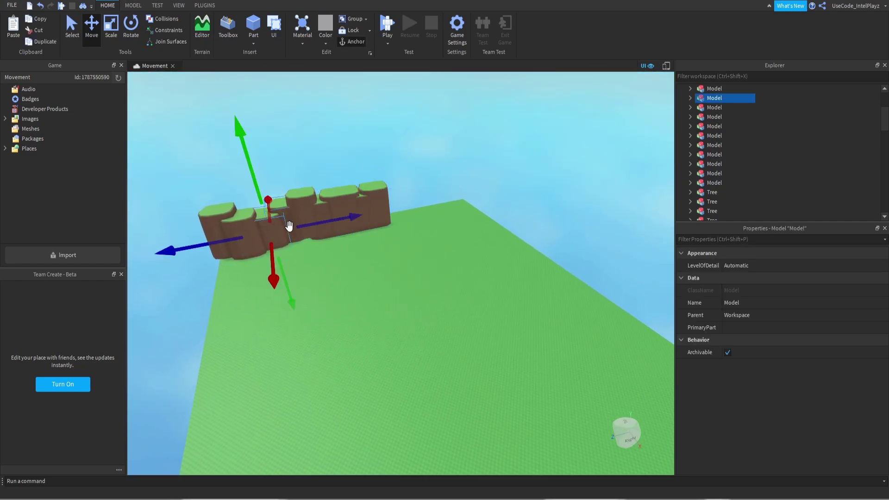
left_click_drag(271, 273, 276, 326)
scroll(277, 320, "down", 1)
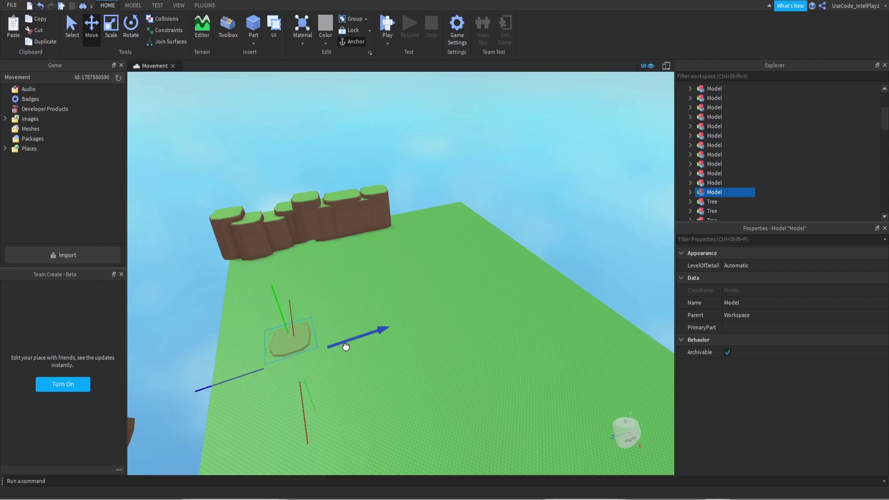
key("ctrl+d")
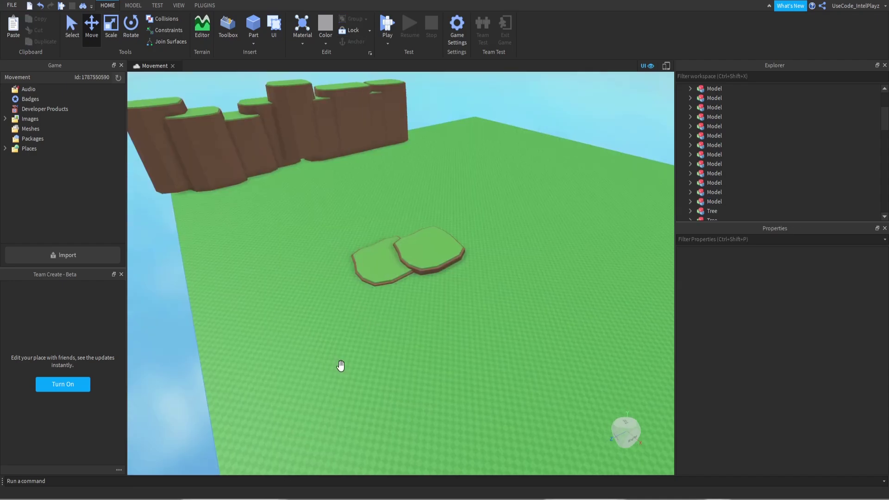
key("w")
right_click_drag(341, 366, 341, 365)
scroll(340, 366, "down", 5)
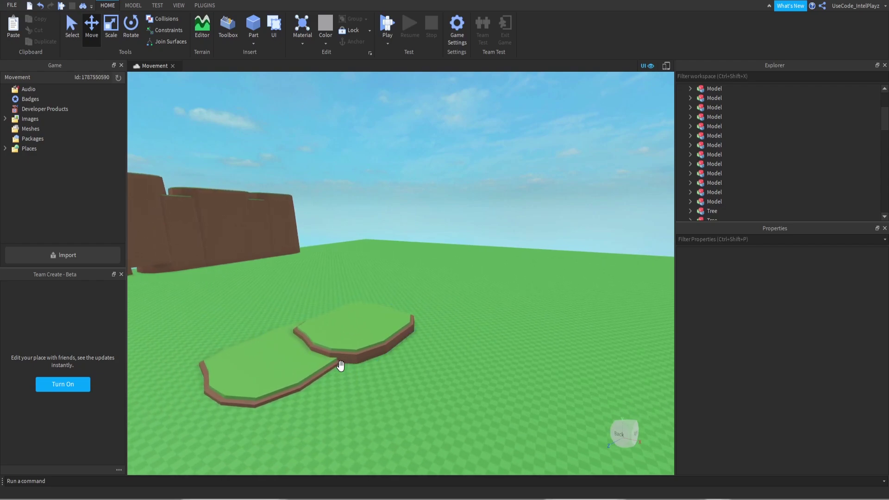
- Duplicate the higher of the two low platforms, raise the copy and shift it behind them as a tall third step
left_click(350, 351)
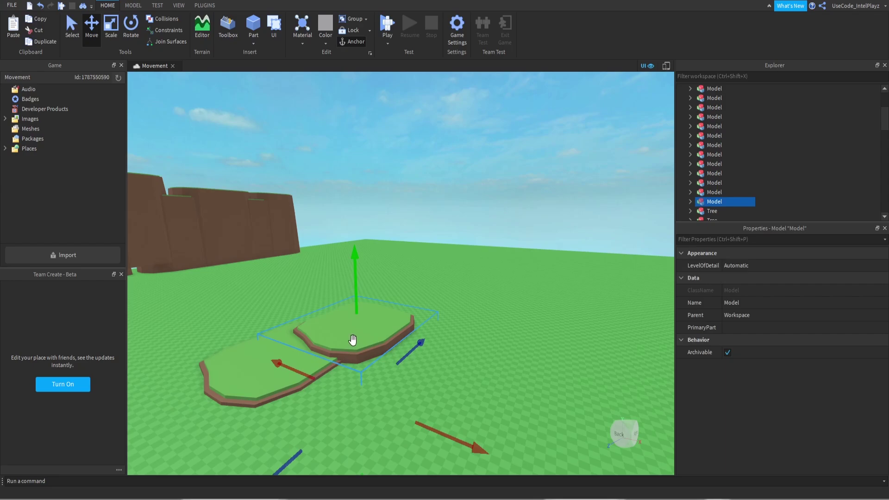
left_click_drag(355, 292, 353, 229)
left_click_drag(419, 366, 338, 283)
left_click(436, 227)
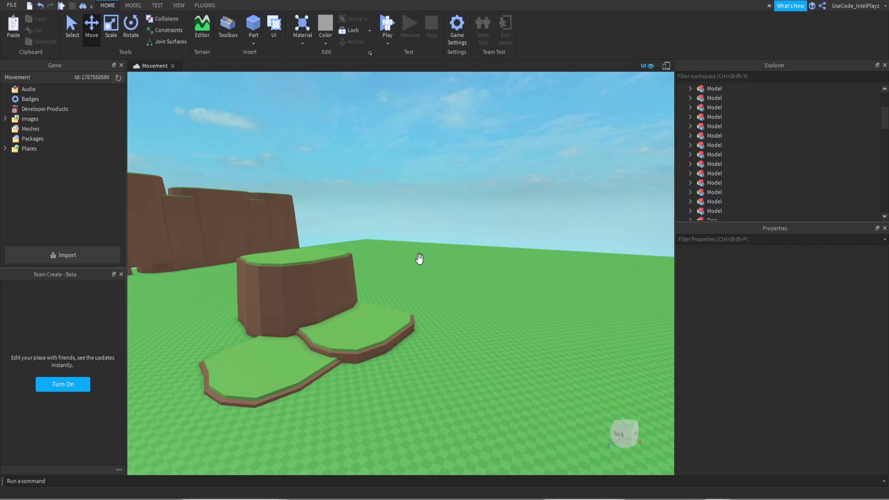
- Examine the decorated map up close, including the pine trees, the grass field and the surrounding rocks and cliffs
right_click_drag(351, 217, 370, 216)
scroll(369, 216, "down", 8)
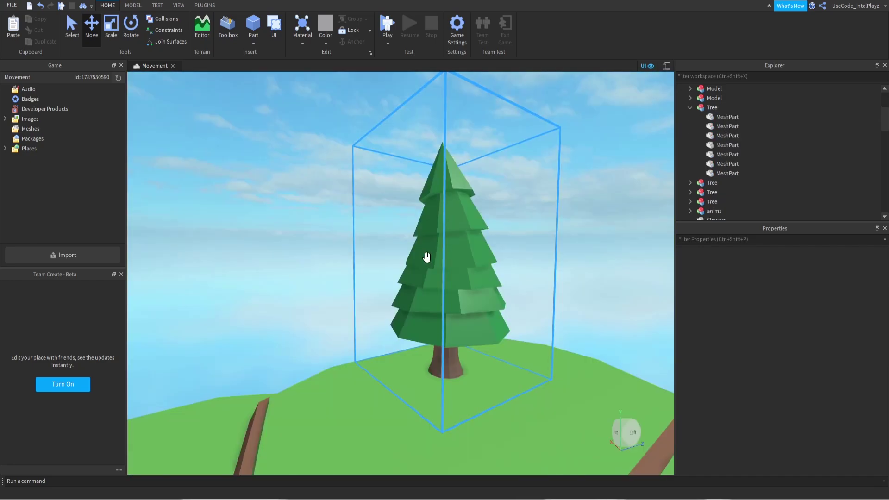
left_click(214, 282)
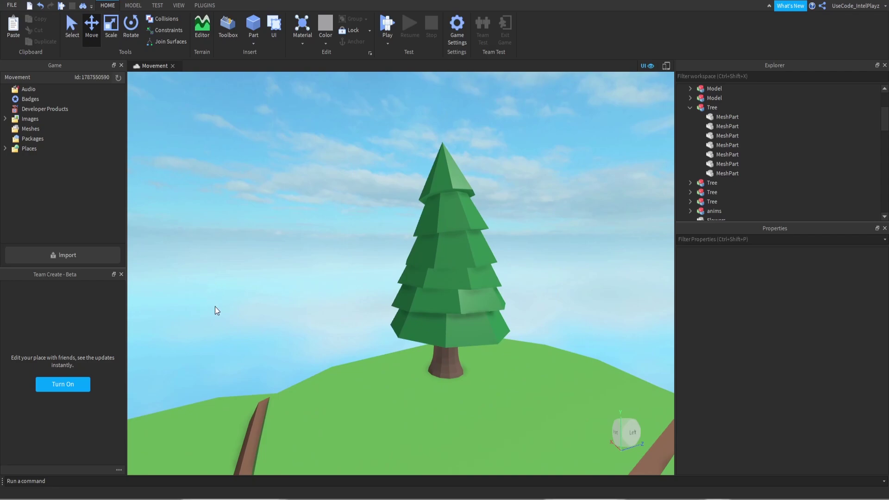
mouse_move(312, 223)
right_mouse_down()
mouse_move(308, 240)
mouse_move(301, 237)
right_mouse_up()
scroll(312, 223, "up", 2)
scroll(312, 223, "down", 2)
key("w")
key("s")
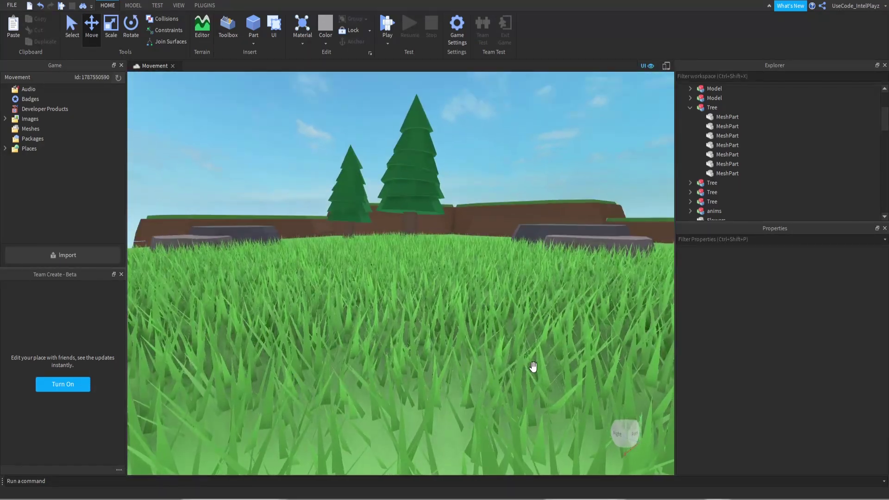